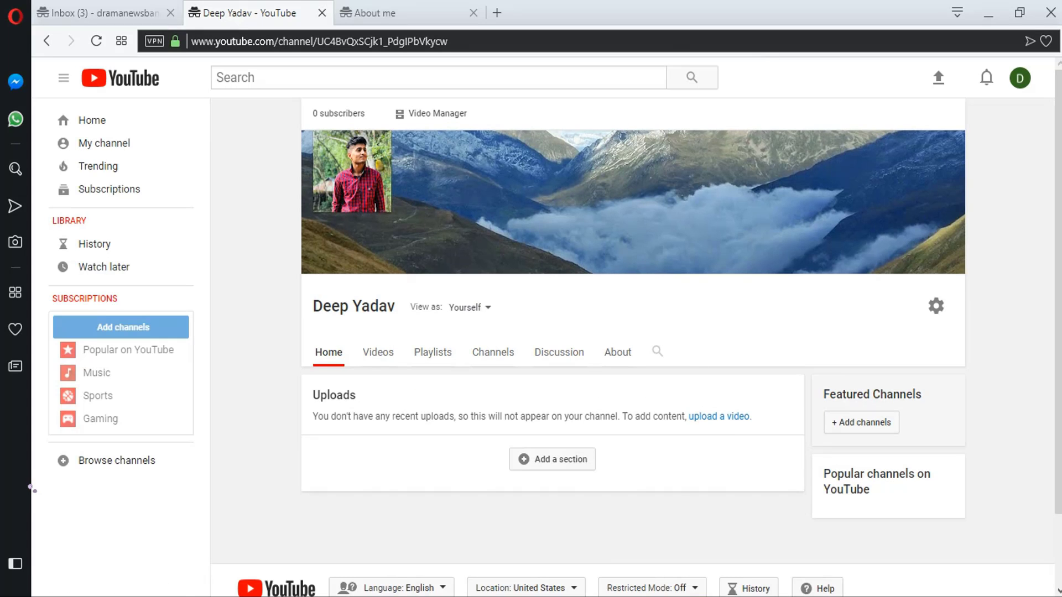
pyautogui.scroll(-1, 553, 354)
pyautogui.scroll(1, 553, 354)
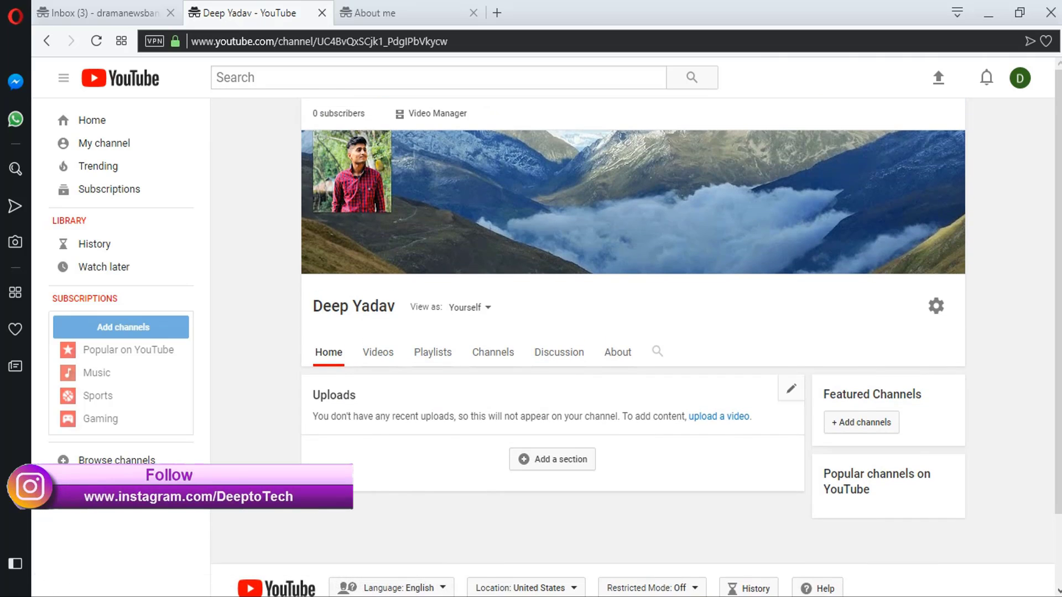
pyautogui.moveTo(824, 395); pyautogui.dragTo(891, 423)
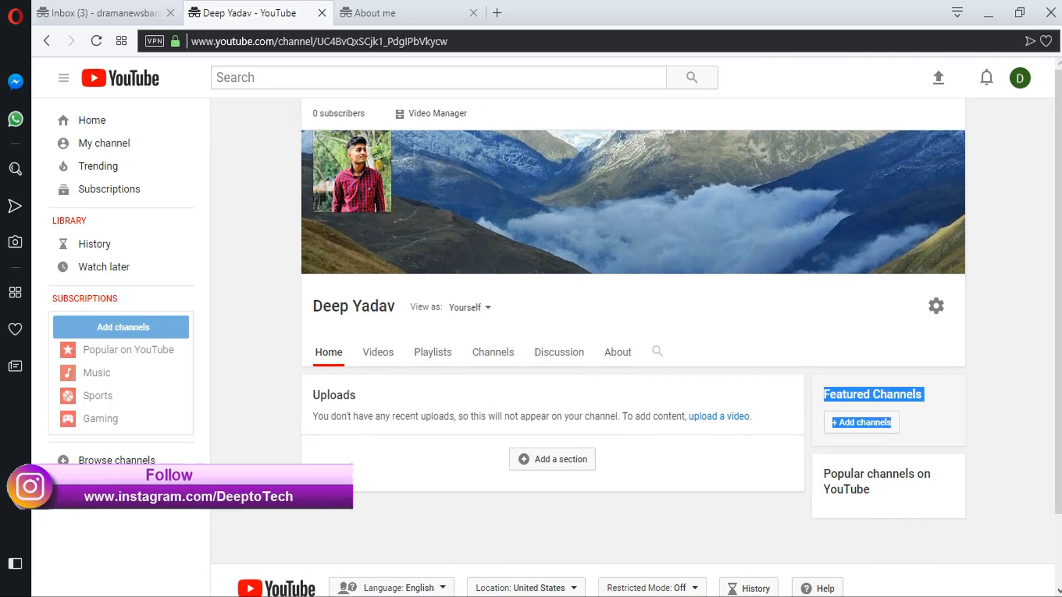
pyautogui.click(775, 404)
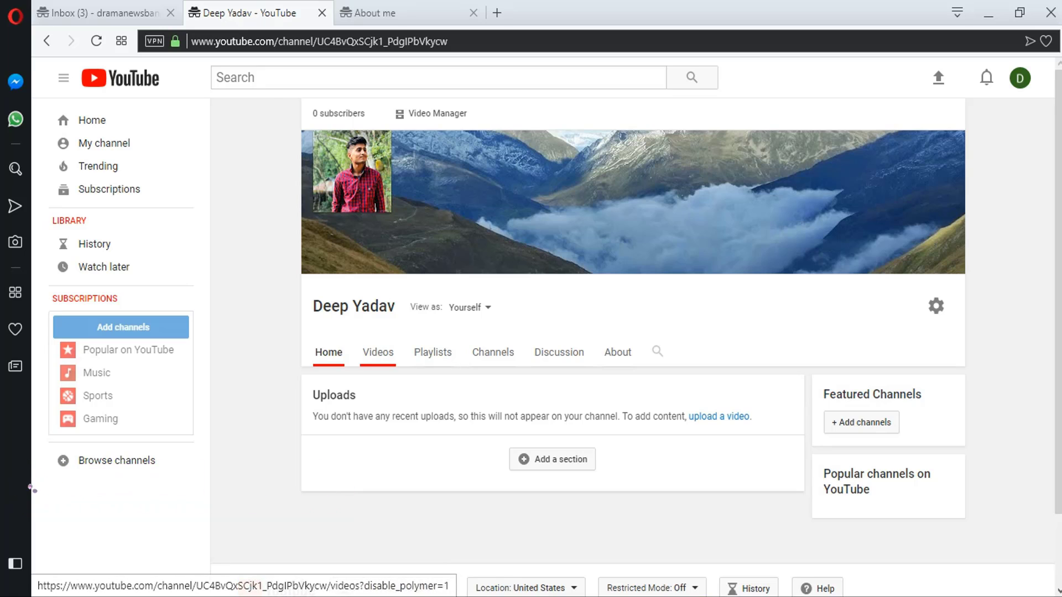
# Check the channel's Videos section and open the video upload page.
pyautogui.click(378, 352)
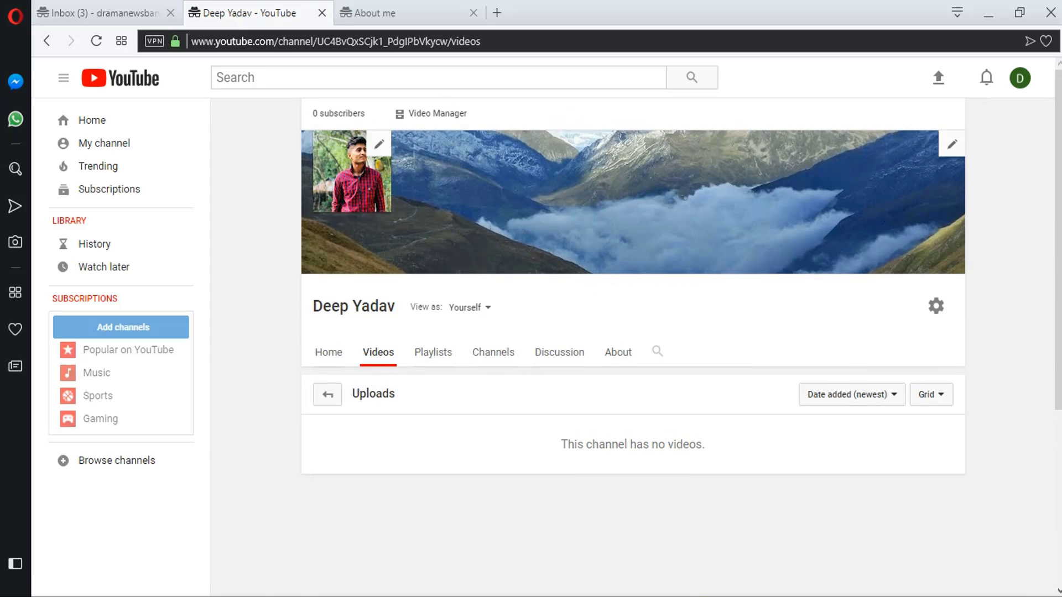
pyautogui.moveTo(561, 444)
pyautogui.mouseDown()
pyautogui.moveTo(705, 444)
pyautogui.moveTo(560, 444)
pyautogui.mouseUp()
pyautogui.click(561, 444)
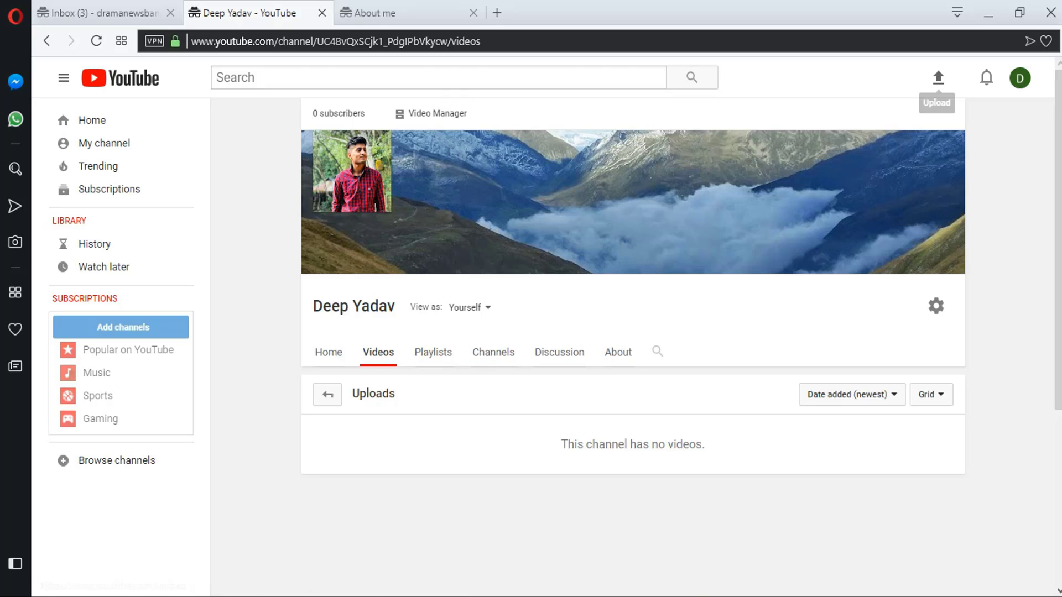
pyautogui.click(939, 77)
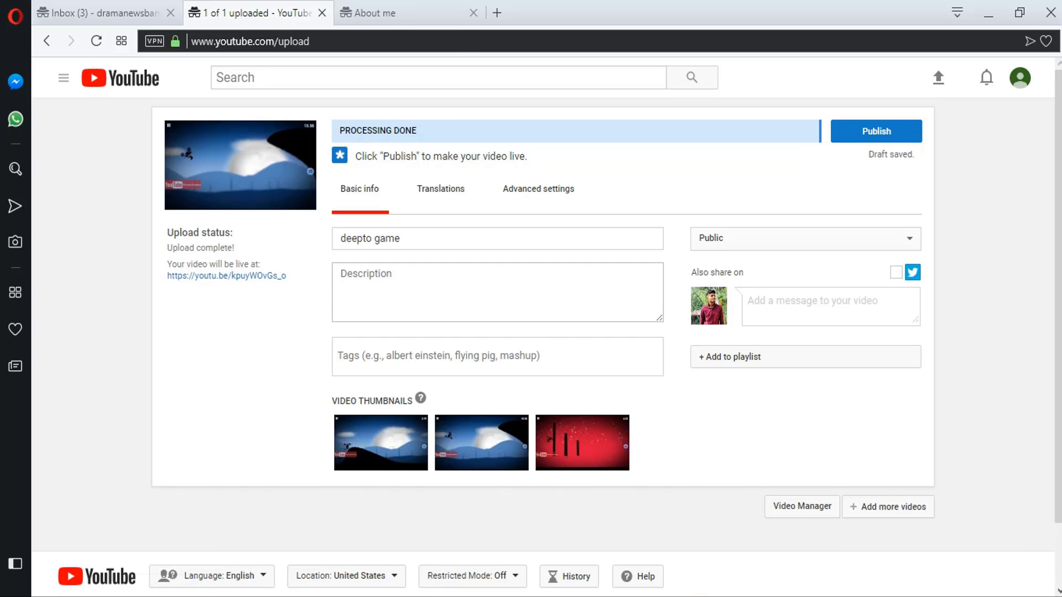
# Replace the uploaded video's title with "World Top 5 Games" followed by a hyphen and the channel owner's first name.
pyautogui.click(498, 238)
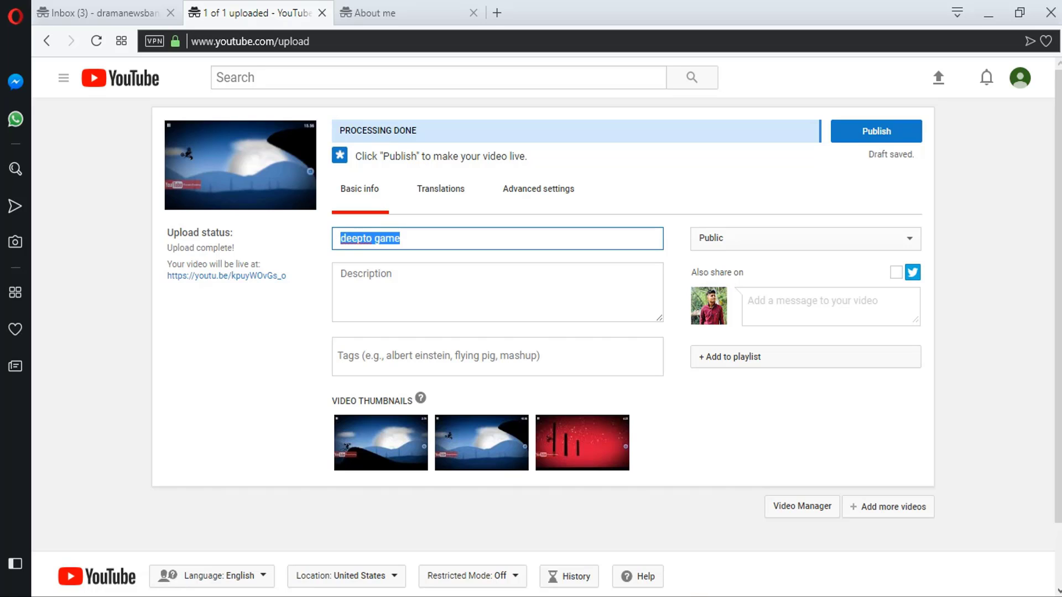
pyautogui.moveTo(404, 239); pyautogui.dragTo(340, 238)
pyautogui.press('End')
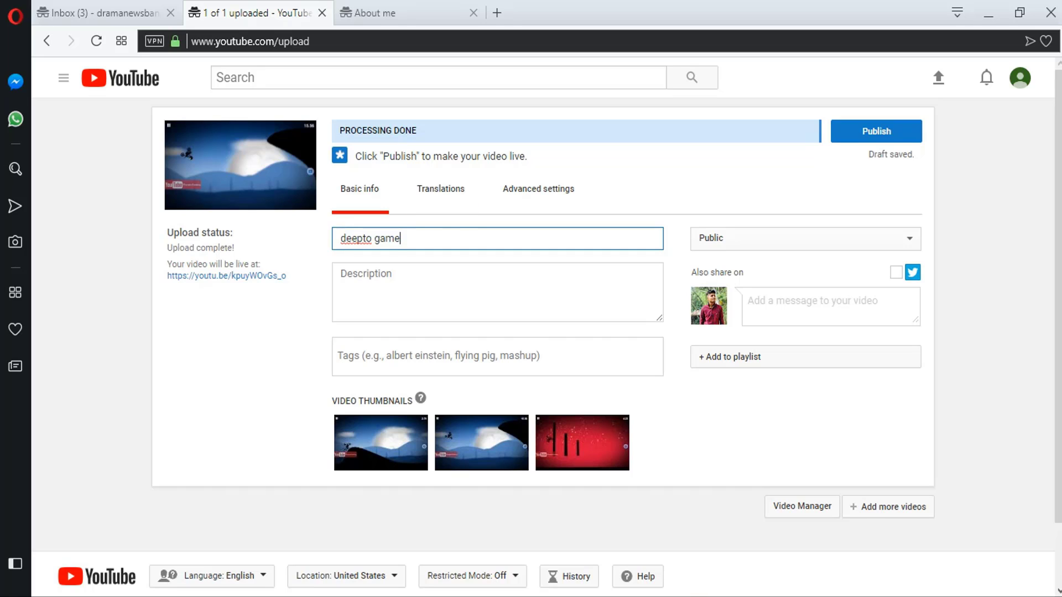
pyautogui.hotkey('ctrl', 'a')
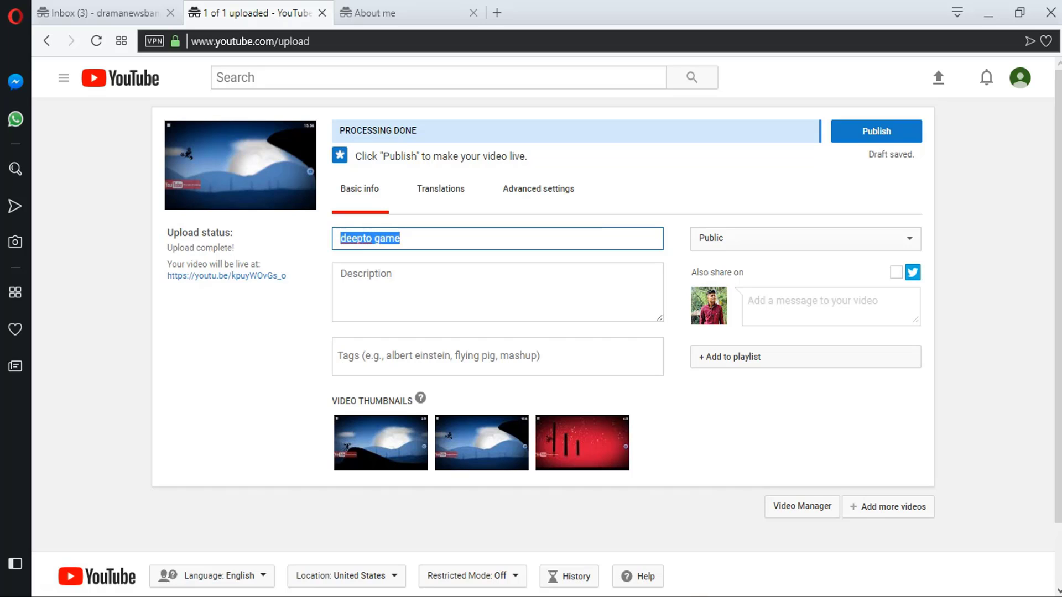
pyautogui.write('World Top 5 Games')
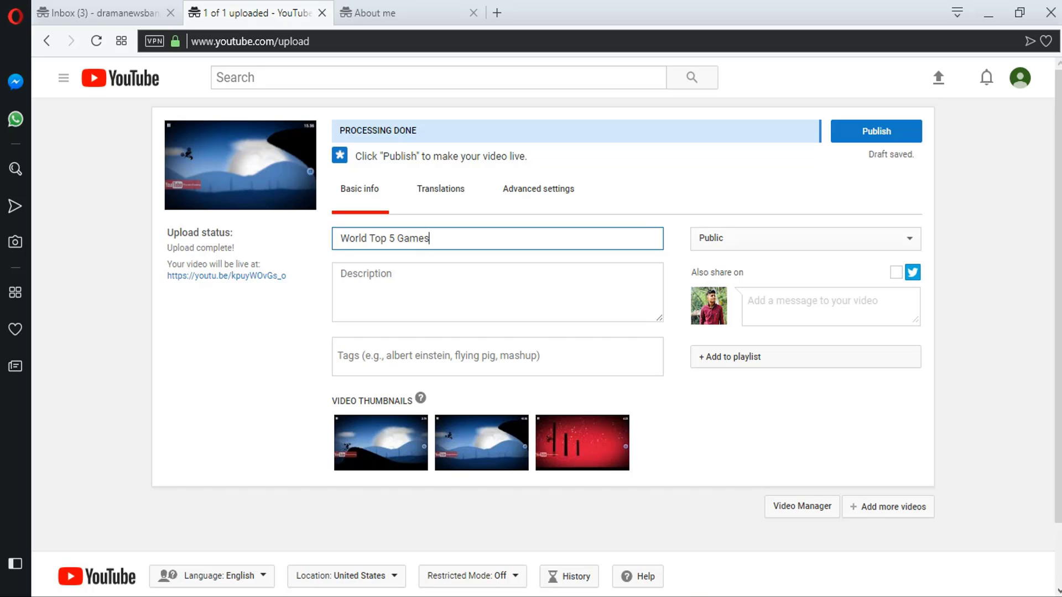
pyautogui.hotkey('ctrl', 'shift', 'Left')
pyautogui.hotkey('ctrl', 'shift', 'Left')
pyautogui.hotkey('ctrl', 'shift', 'Left')
pyautogui.hotkey('ctrl', 'shift', 'Left')
pyautogui.click(429, 239)
pyautogui.write('- Deep')
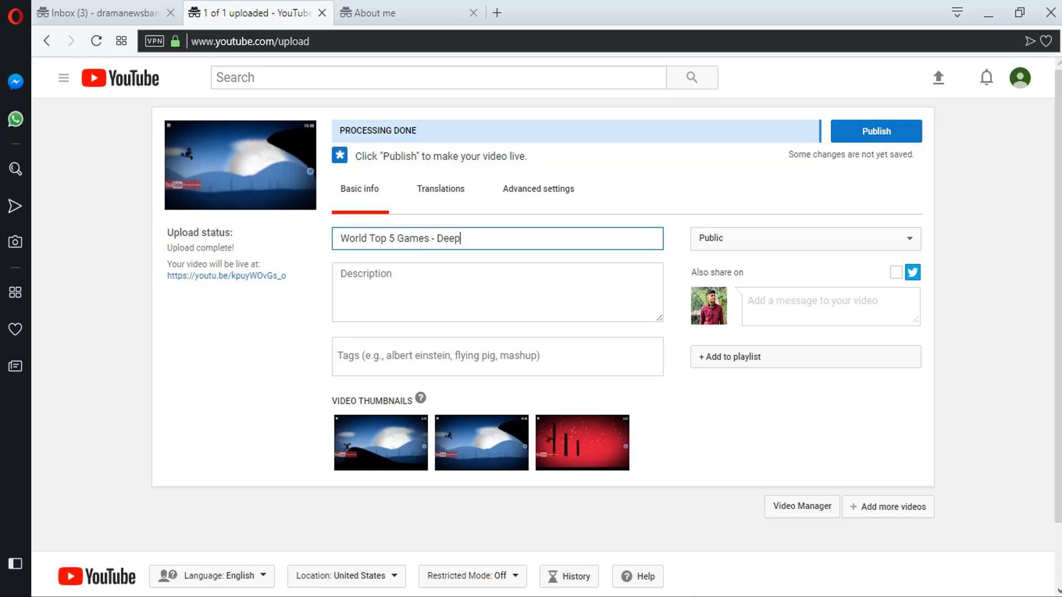
pyautogui.click(341, 274)
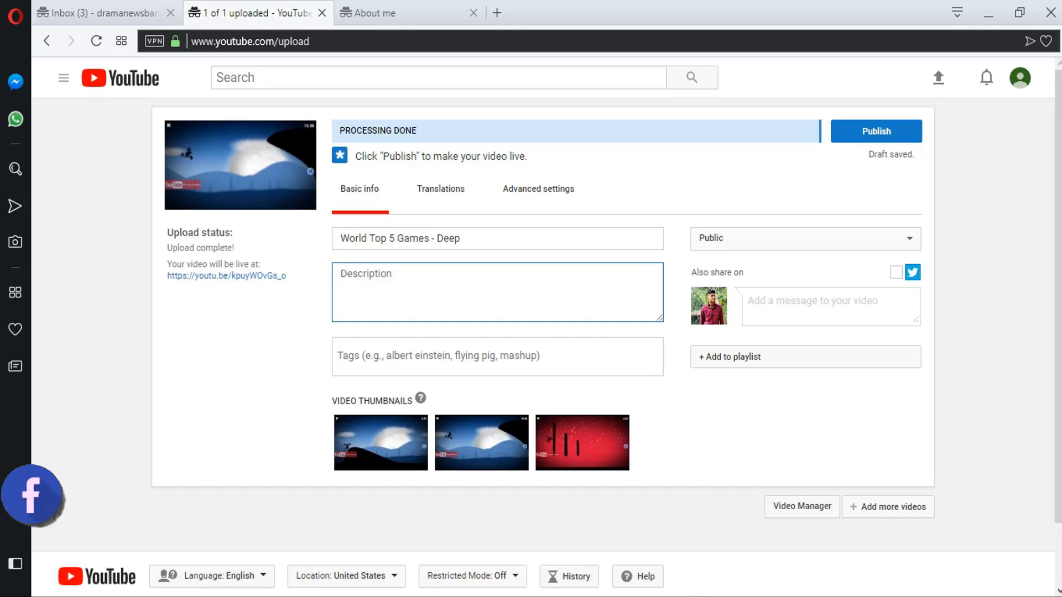
pyautogui.click(337, 356)
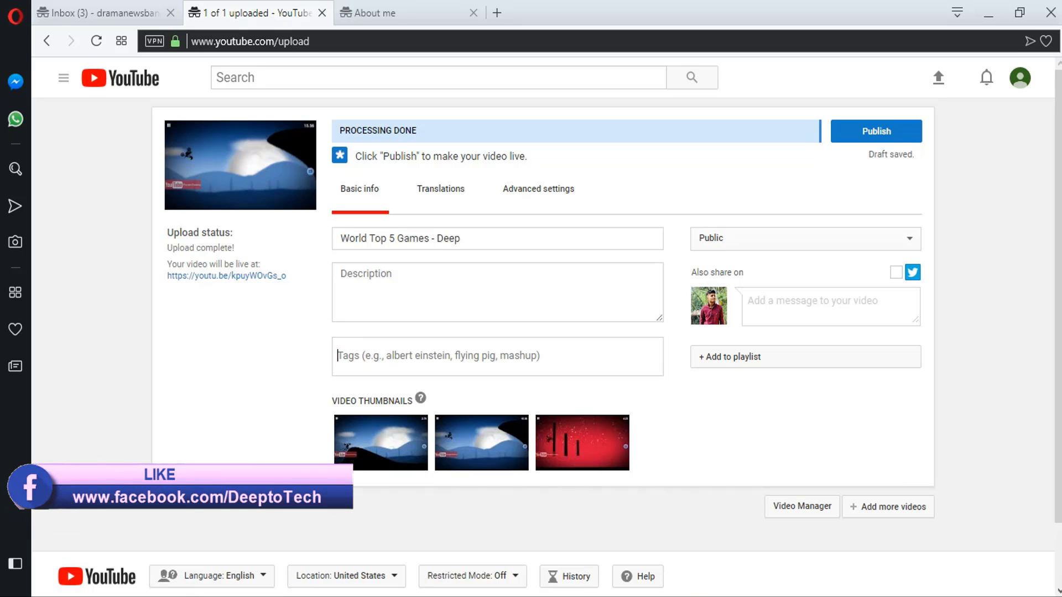
pyautogui.click(216, 77)
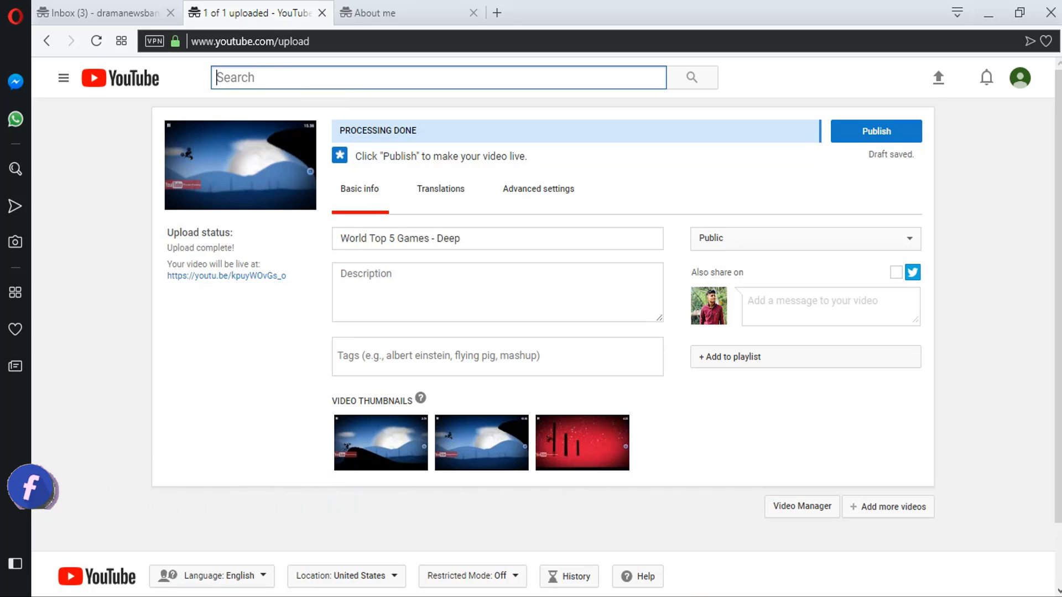
pyautogui.click(337, 356)
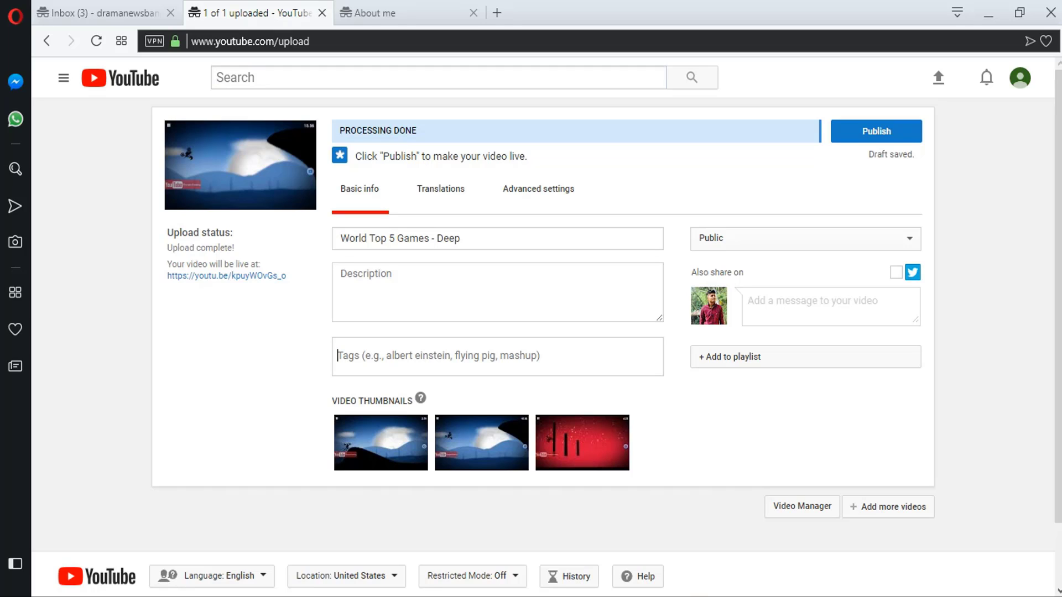
pyautogui.click(216, 77)
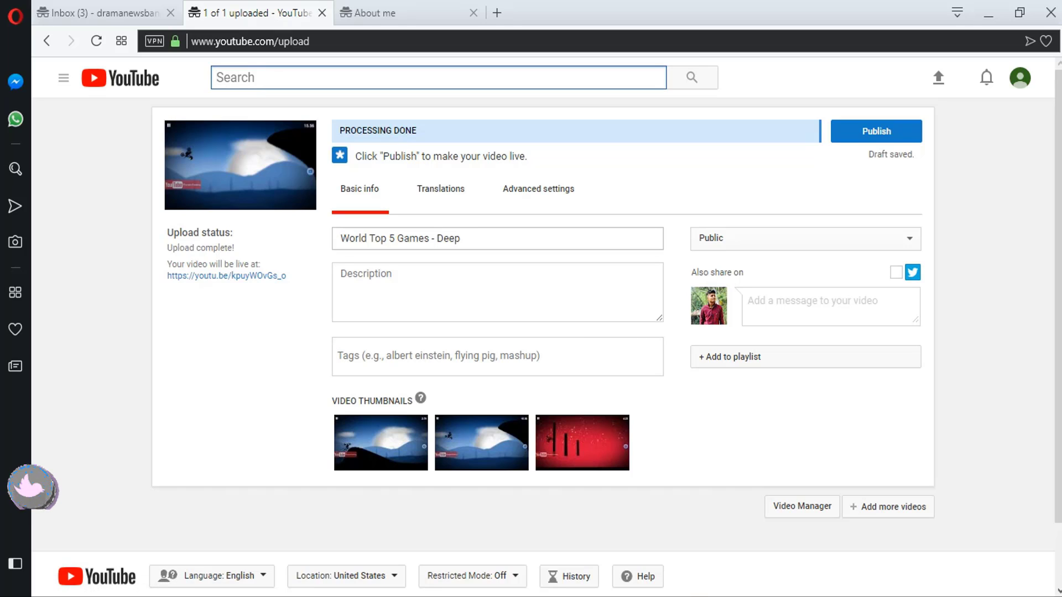
# Copy "World Top 5 Games" from the video title and add it as a tag.
pyautogui.moveTo(340, 238); pyautogui.dragTo(429, 238)
pyautogui.rightClick(414, 237)
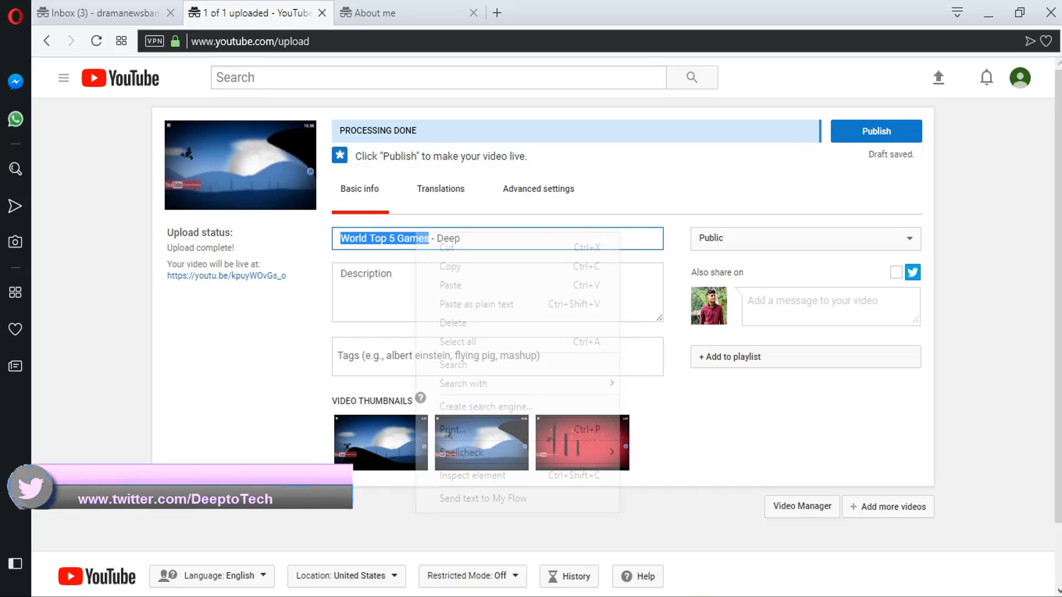
pyautogui.click(437, 265)
pyautogui.click(389, 364)
pyautogui.rightClick(388, 364)
pyautogui.click(423, 205)
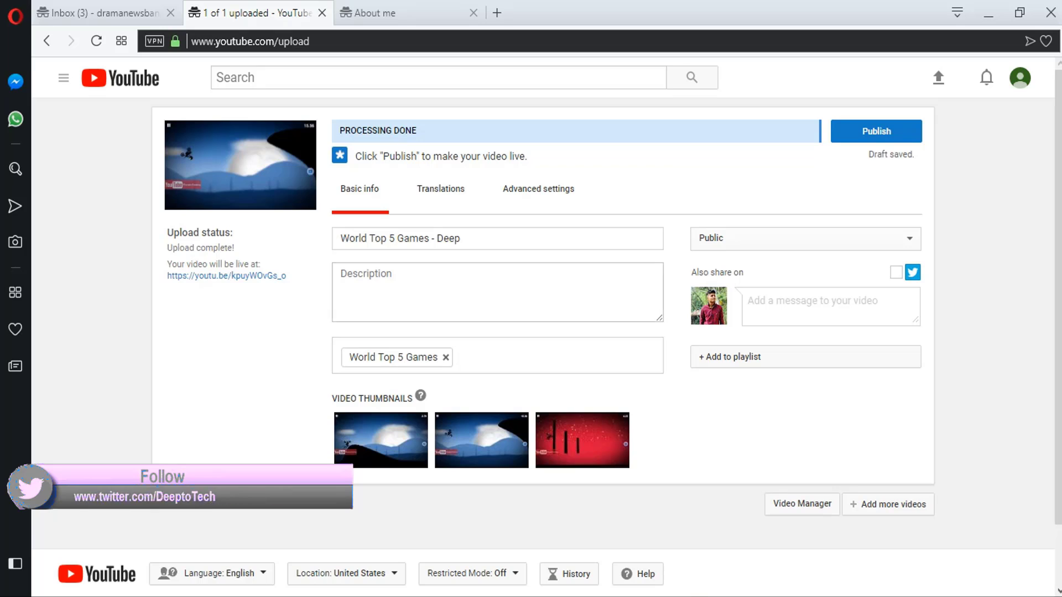
# Copy "Top 5 Games" from the video title and add it as a second tag.
pyautogui.click(372, 238)
pyautogui.moveTo(370, 238); pyautogui.dragTo(429, 238)
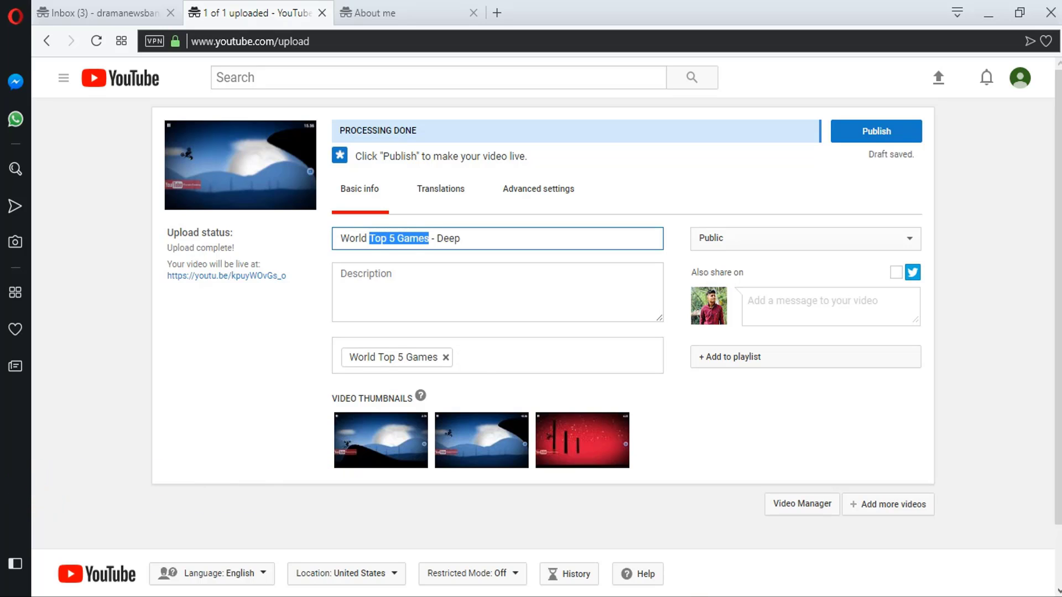
pyautogui.rightClick(415, 237)
pyautogui.click(449, 272)
pyautogui.rightClick(473, 352)
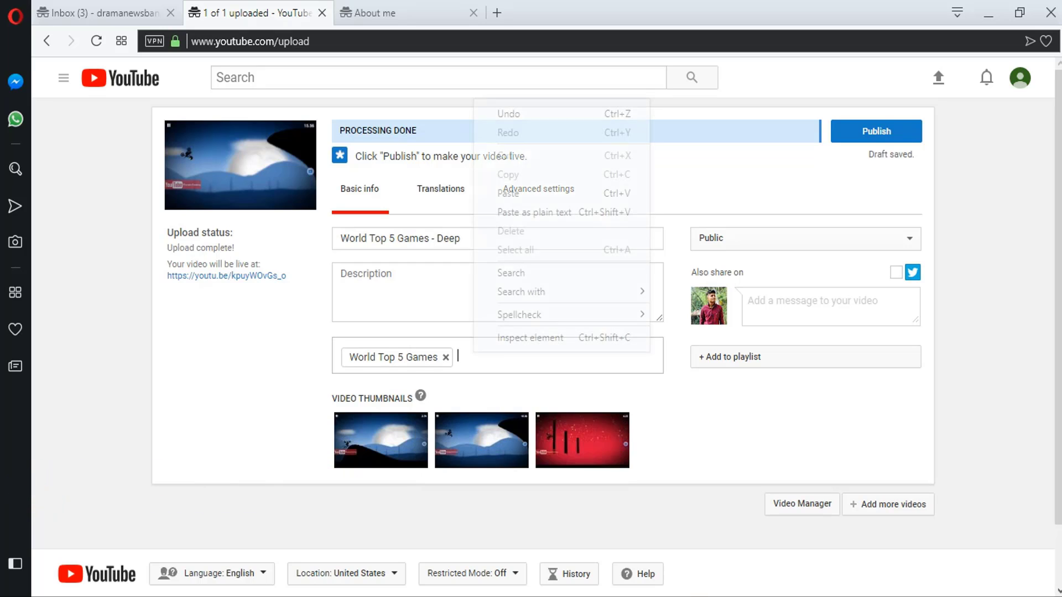
pyautogui.click(520, 212)
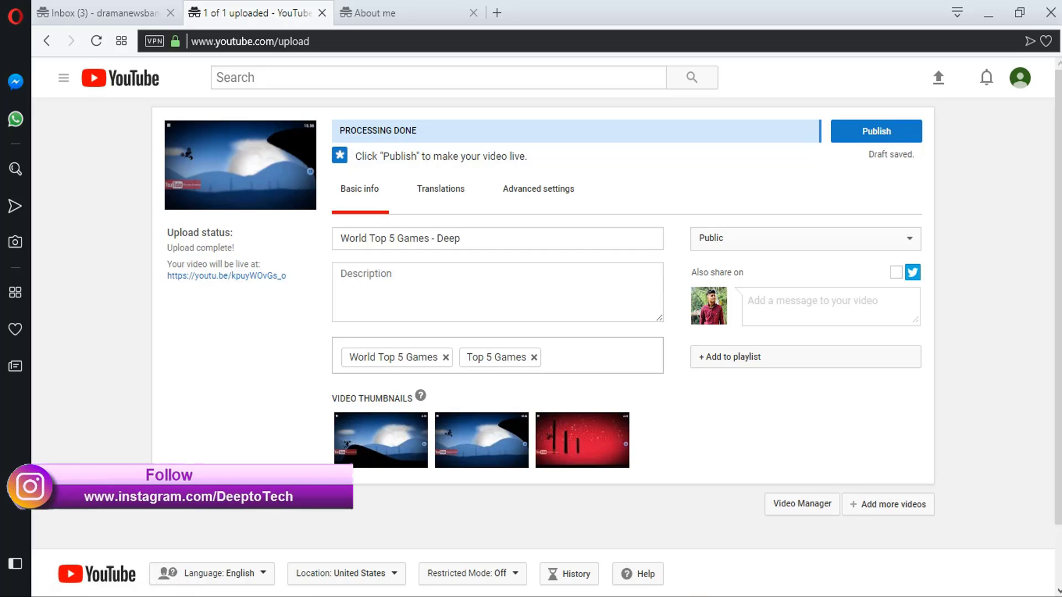
pyautogui.click(760, 356)
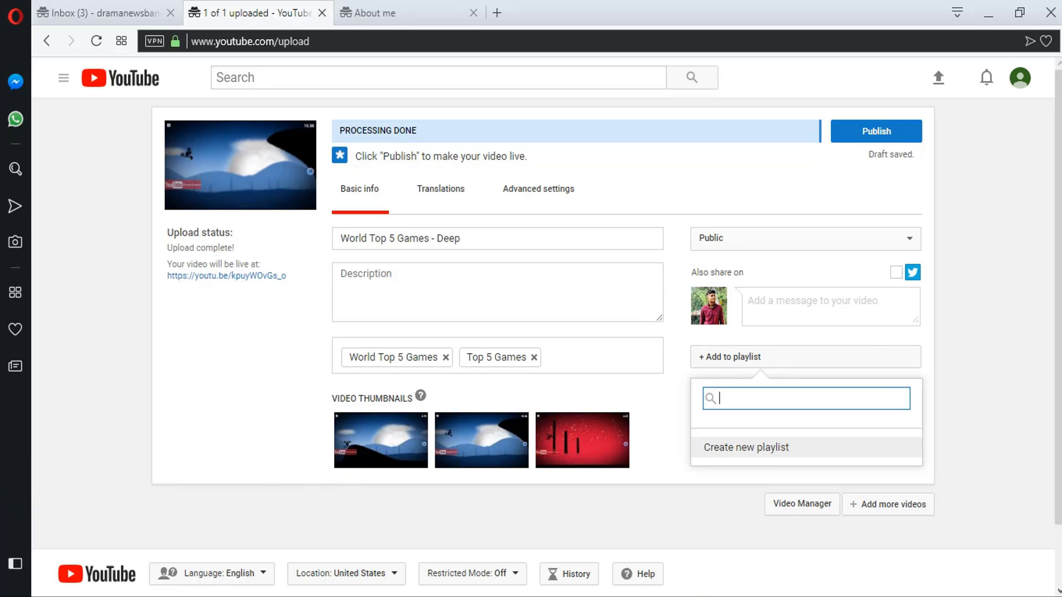
pyautogui.click(746, 448)
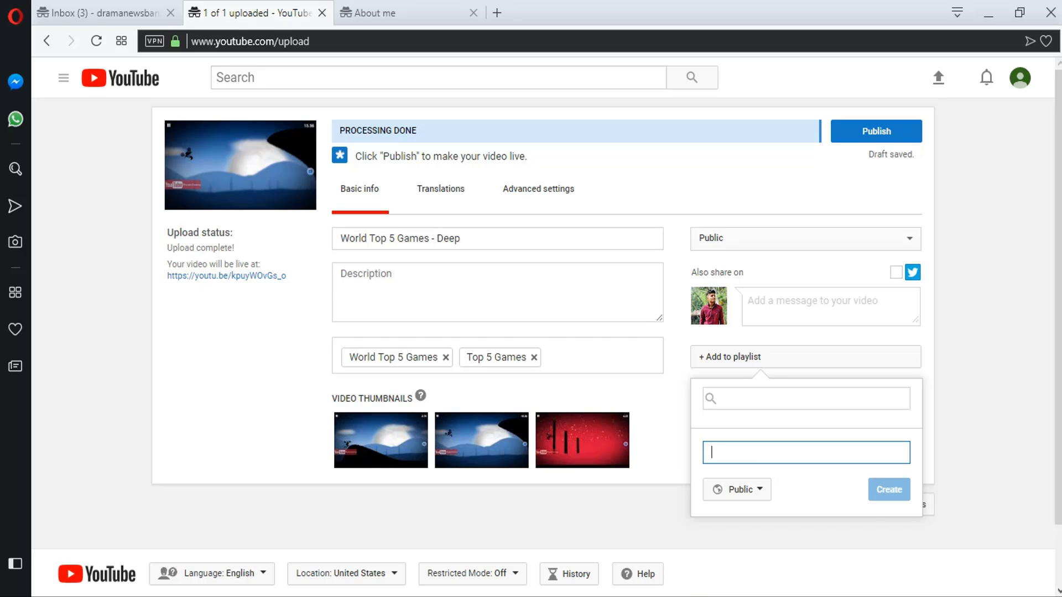
pyautogui.press('Escape')
# Set the video's category to Gaming in the advanced settings.
pyautogui.click(538, 189)
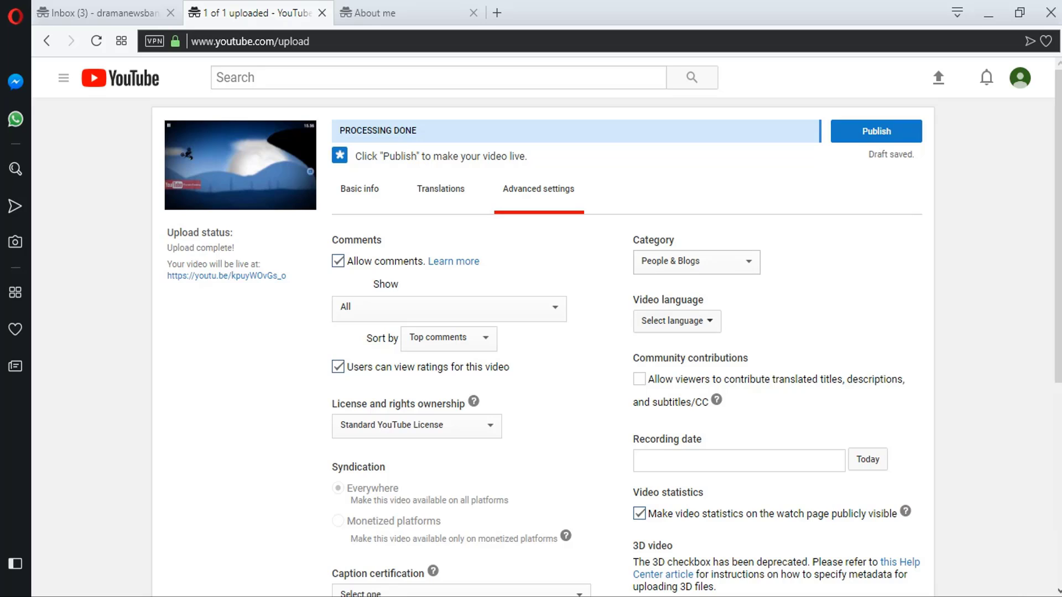
pyautogui.click(696, 261)
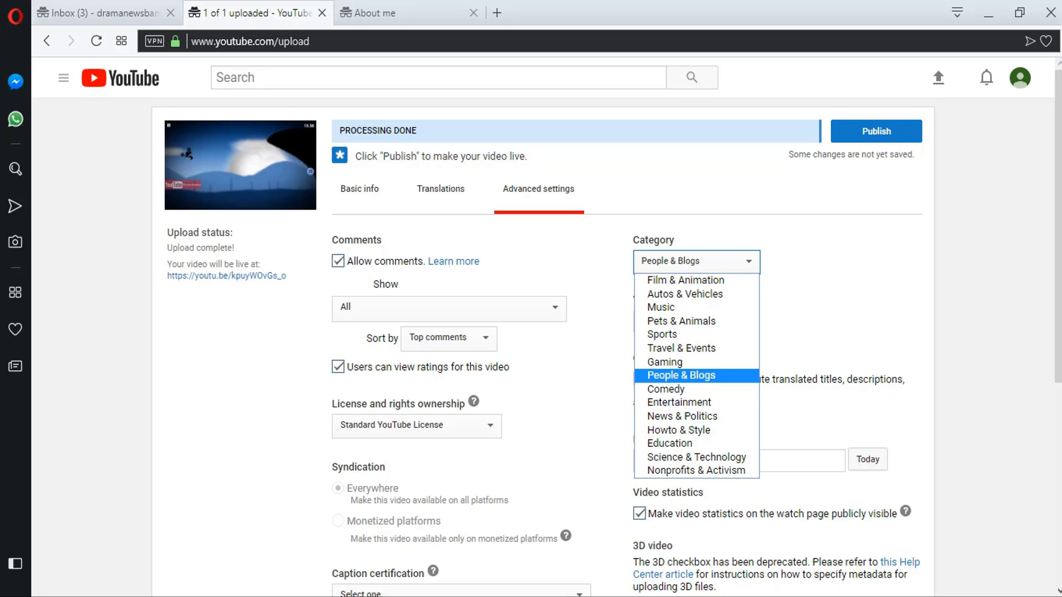
pyautogui.click(665, 362)
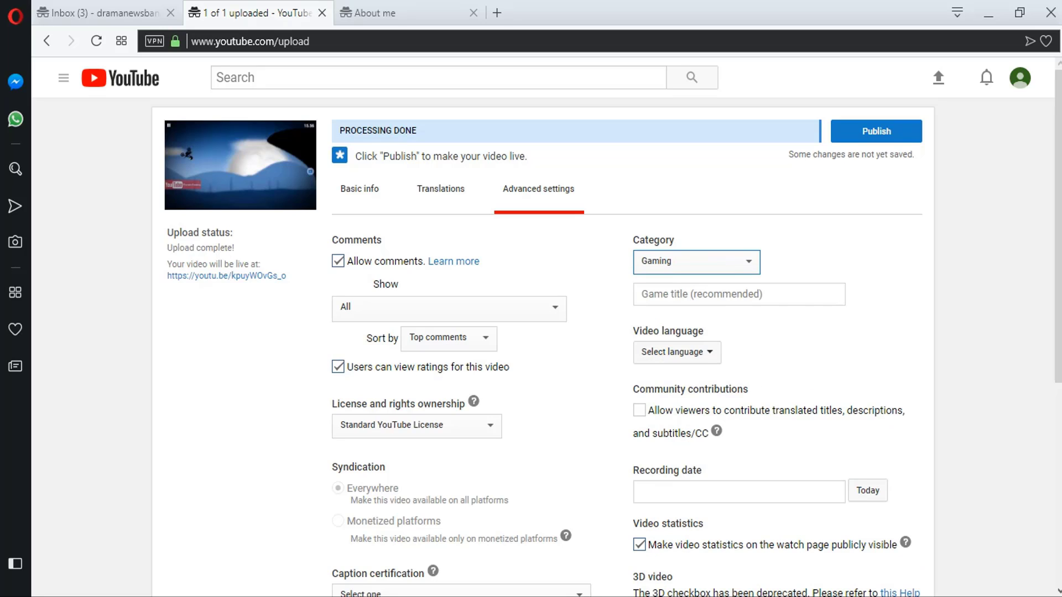
pyautogui.click(696, 261)
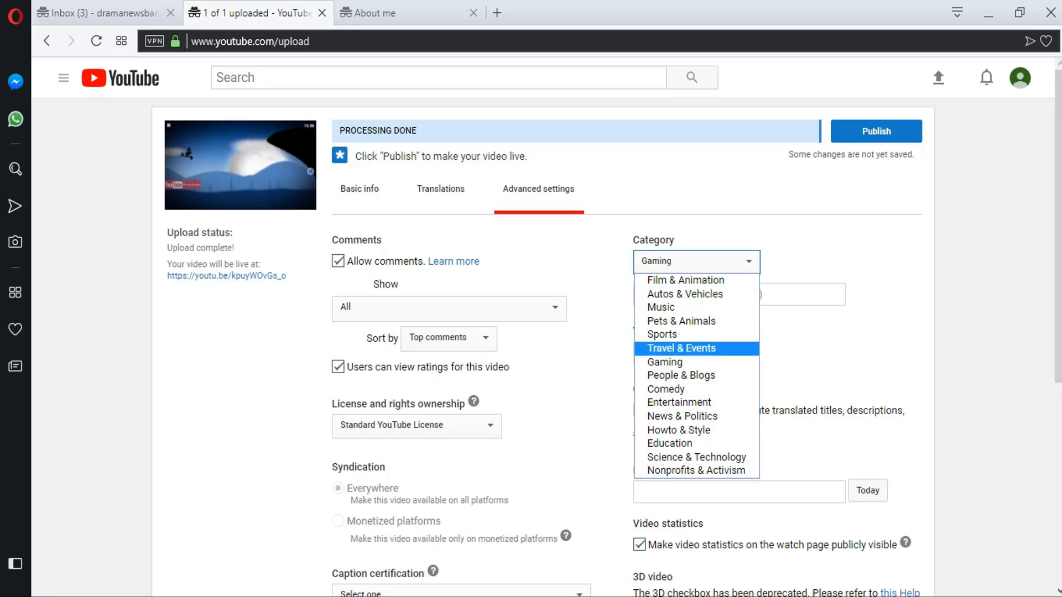
pyautogui.click(665, 362)
# Look over the remaining advanced settings and publish the video.
pyautogui.scroll(-5, 548, 347)
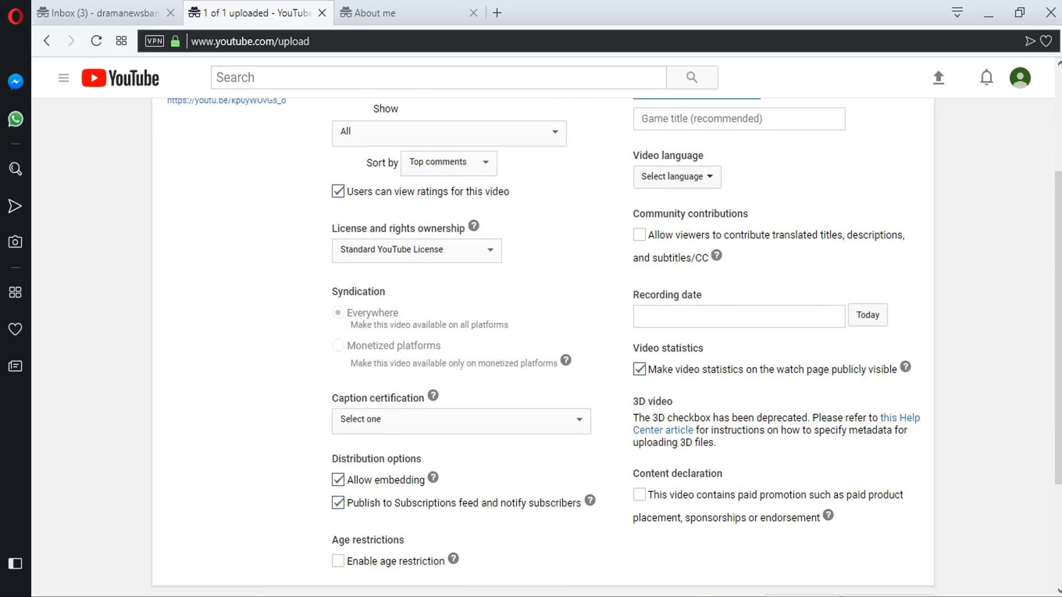
pyautogui.scroll(3, 548, 347)
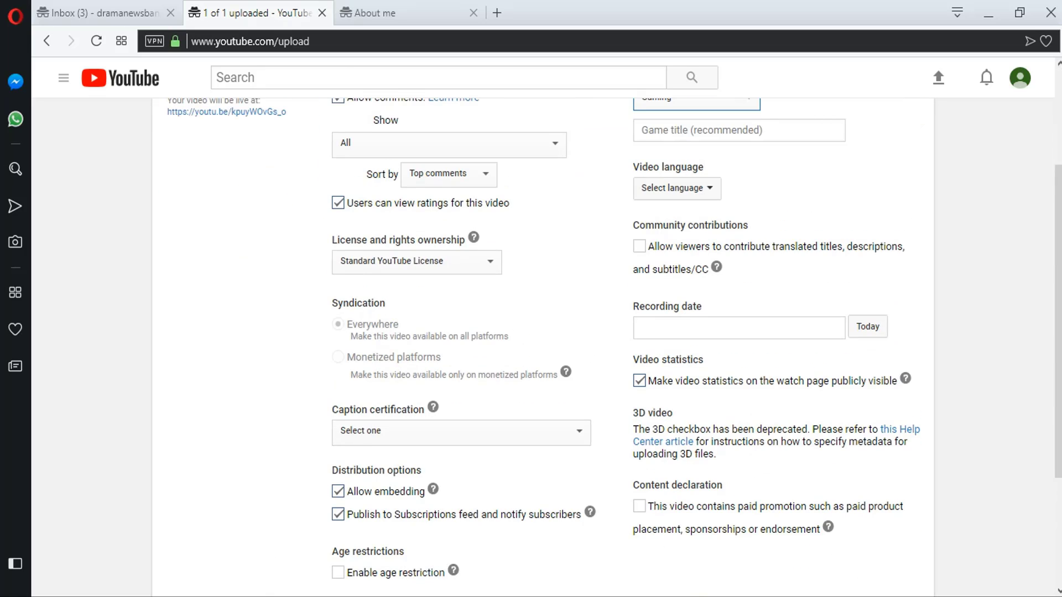
pyautogui.scroll(3, 547, 347)
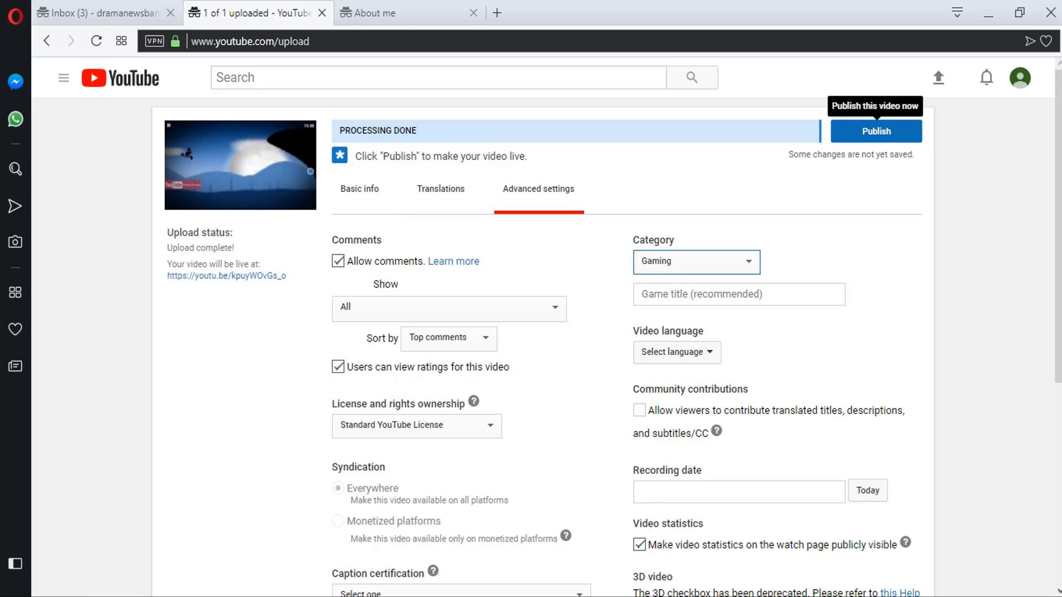
pyautogui.click(876, 131)
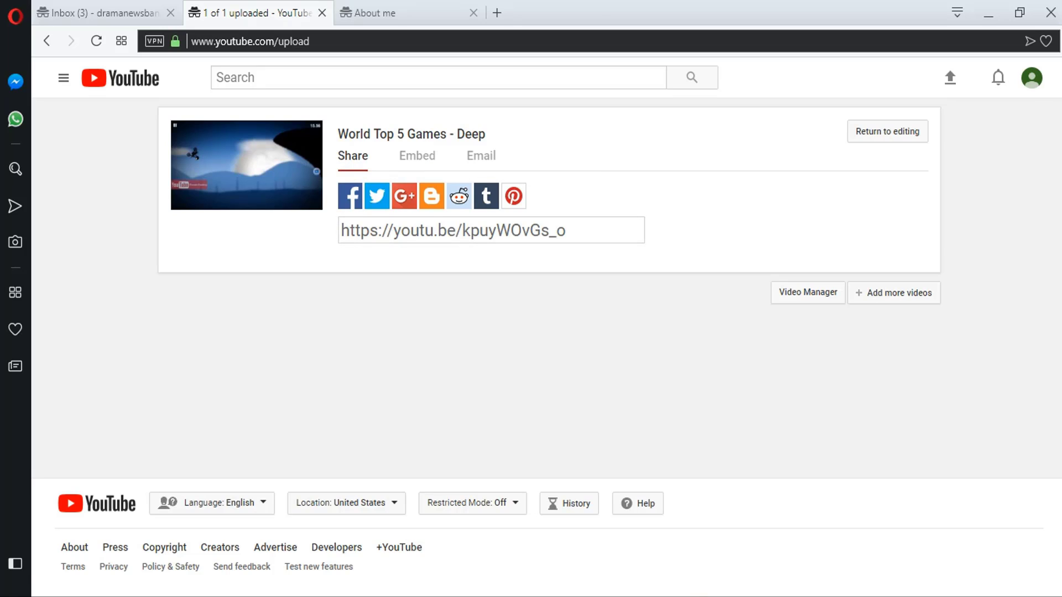
# Open Creator Studio, dismiss the dashboard customization tip and show the channel's Status and features page.
pyautogui.click(1031, 78)
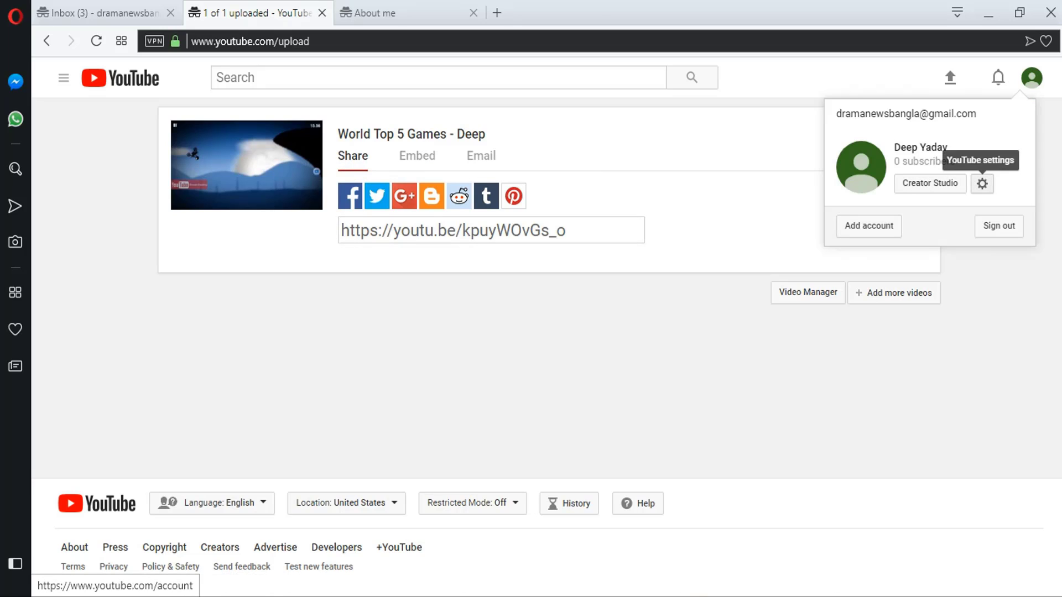
pyautogui.click(929, 183)
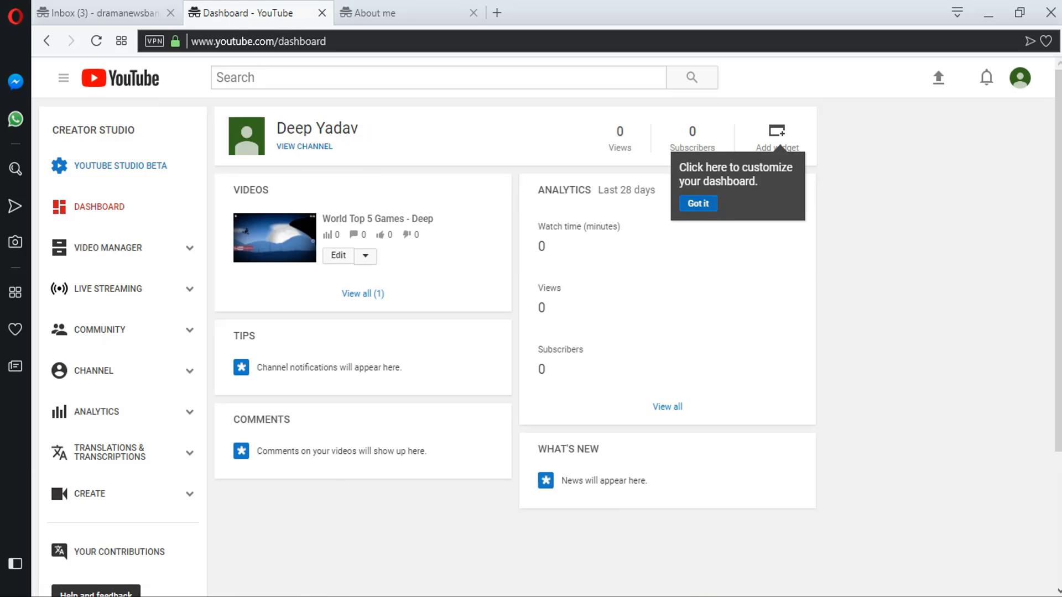
pyautogui.click(698, 204)
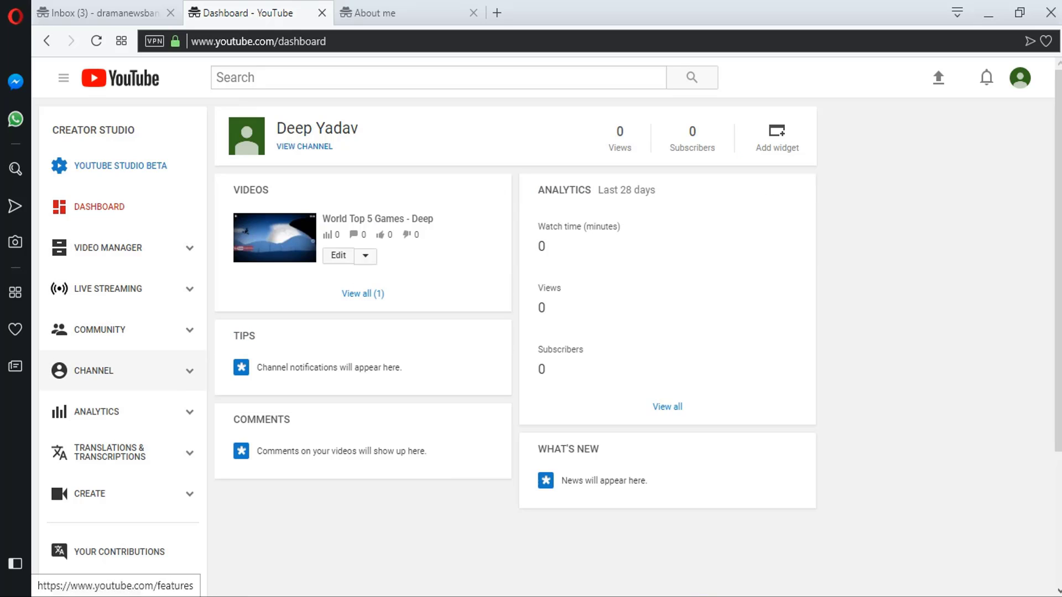
pyautogui.click(93, 371)
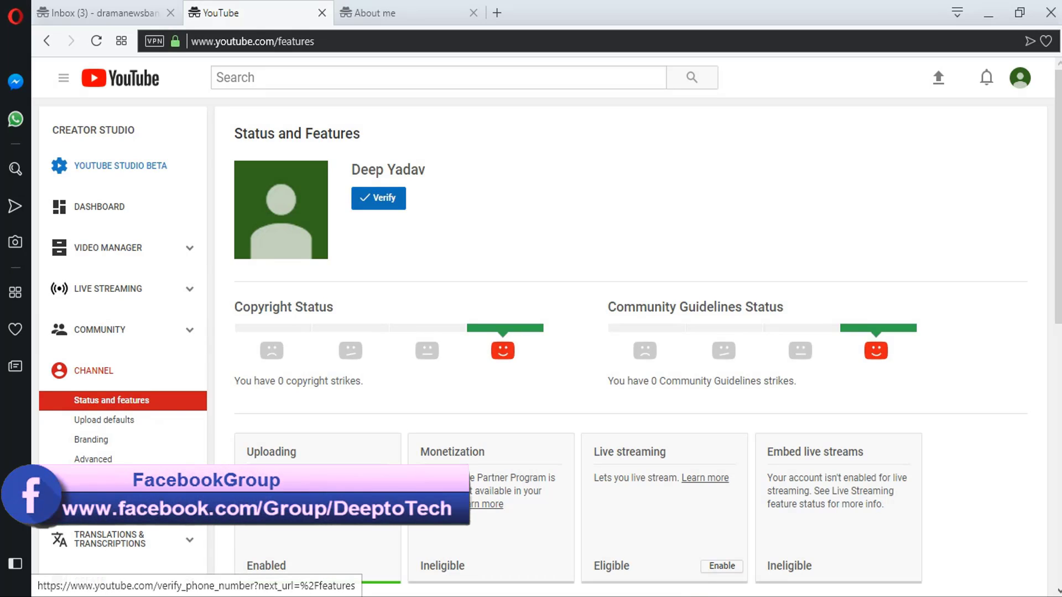
# Start the channel's phone verification with the code delivered by text message, then return to the Status and features page.
pyautogui.click(379, 198)
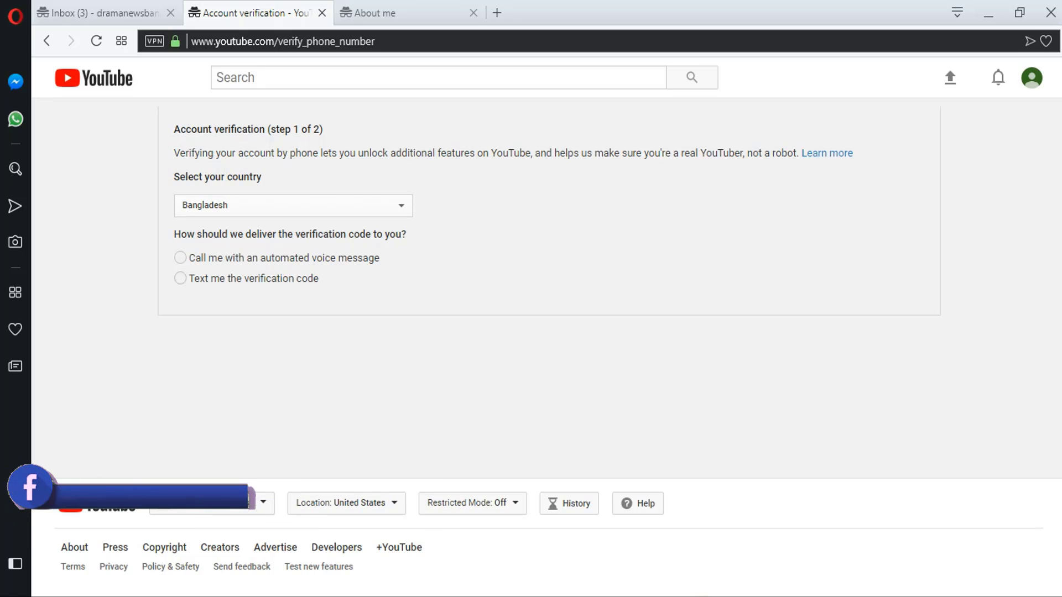
pyautogui.click(179, 278)
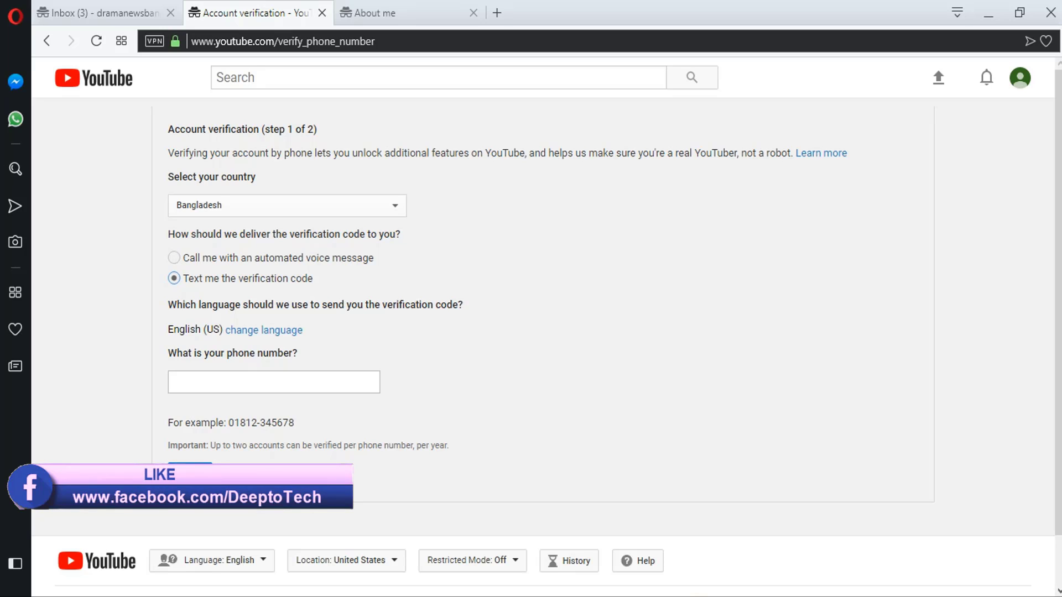
pyautogui.click(274, 382)
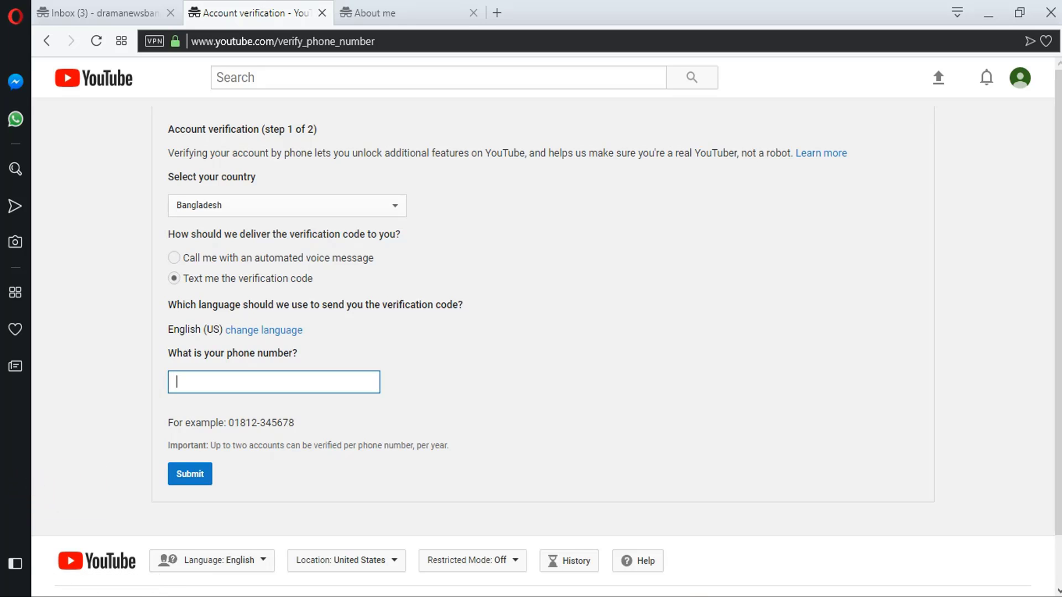
pyautogui.click(46, 40)
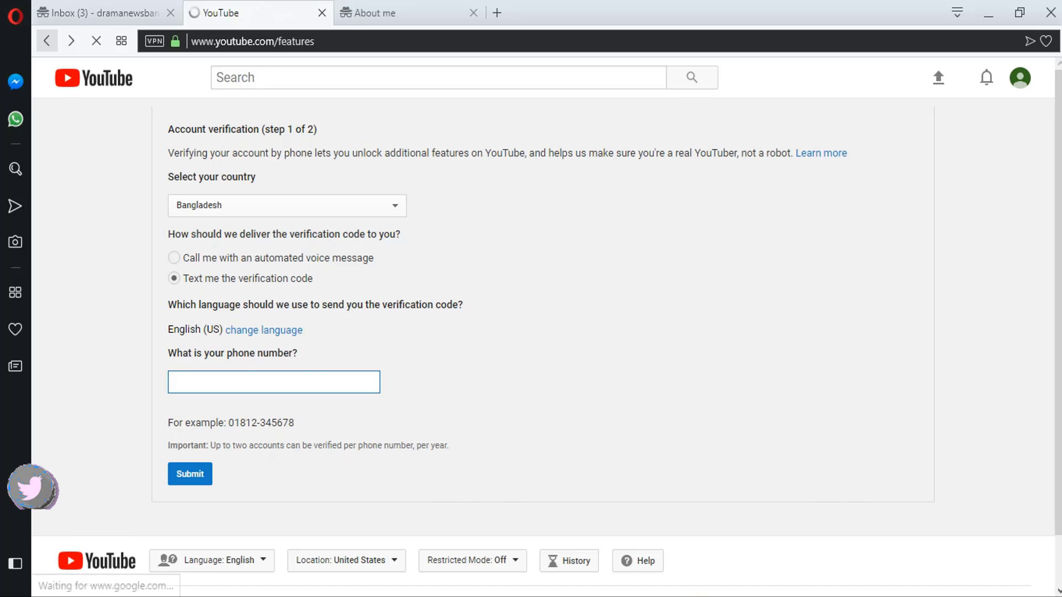
# Examine the Monetization feature's status and explanation on the Status and features page.
pyautogui.scroll(-3, 551, 327)
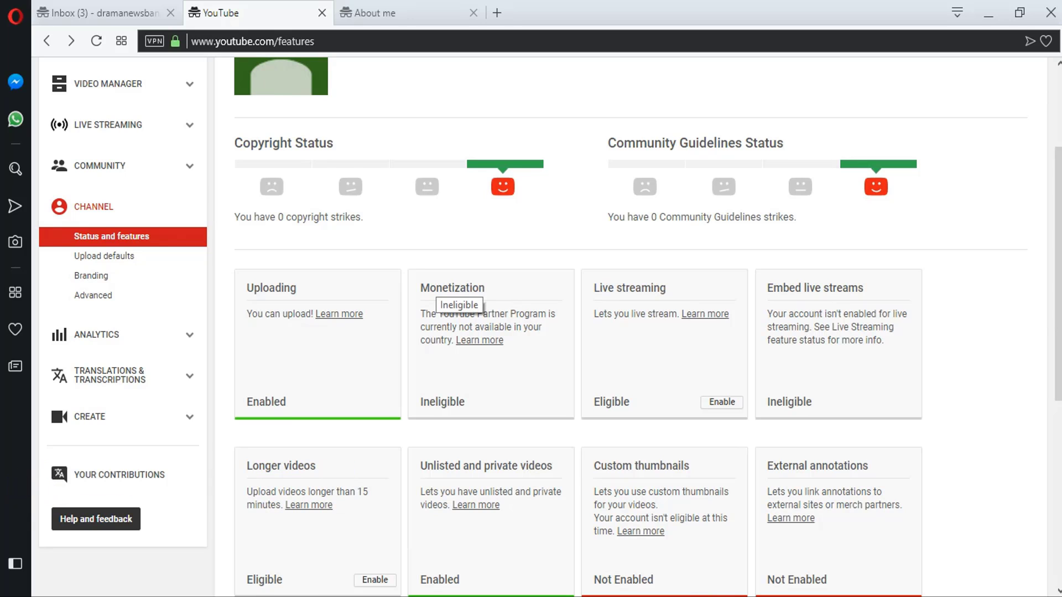
pyautogui.scroll(2, 631, 327)
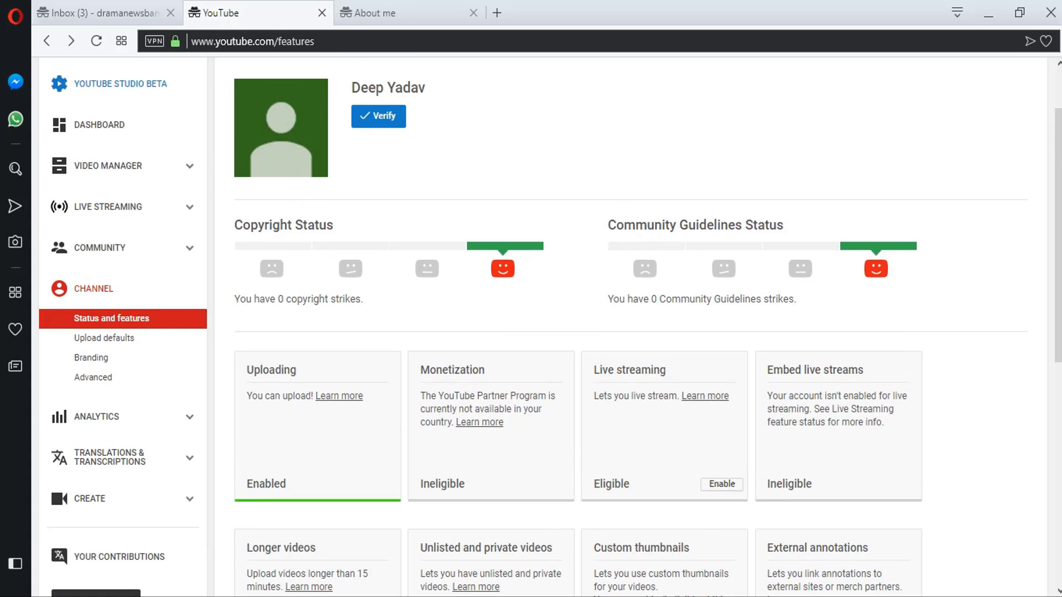
pyautogui.moveTo(420, 369); pyautogui.dragTo(485, 370)
pyautogui.click(486, 369)
pyautogui.moveTo(420, 396); pyautogui.dragTo(450, 396)
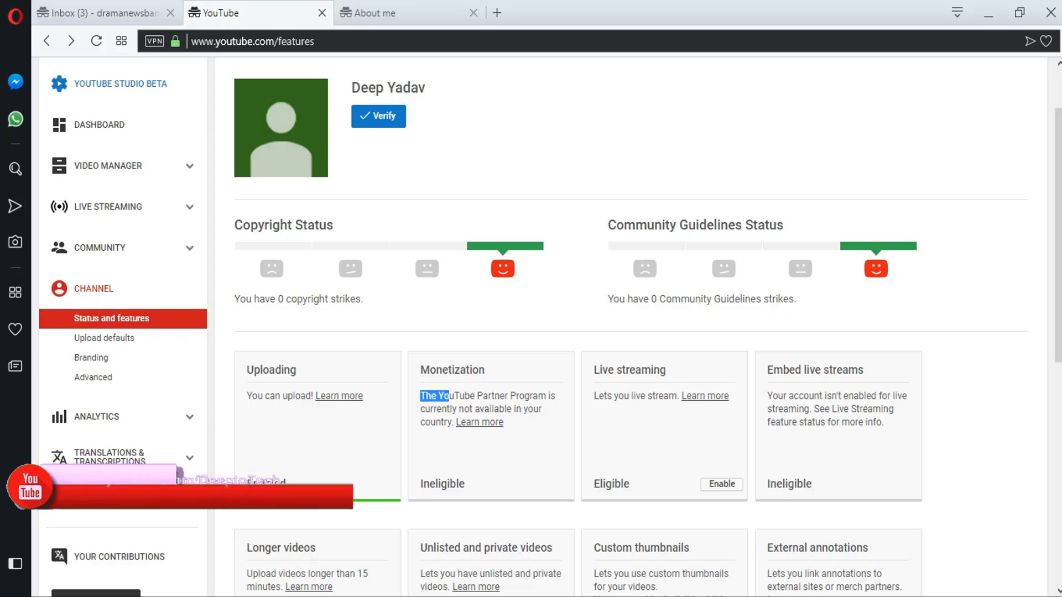
pyautogui.click(450, 396)
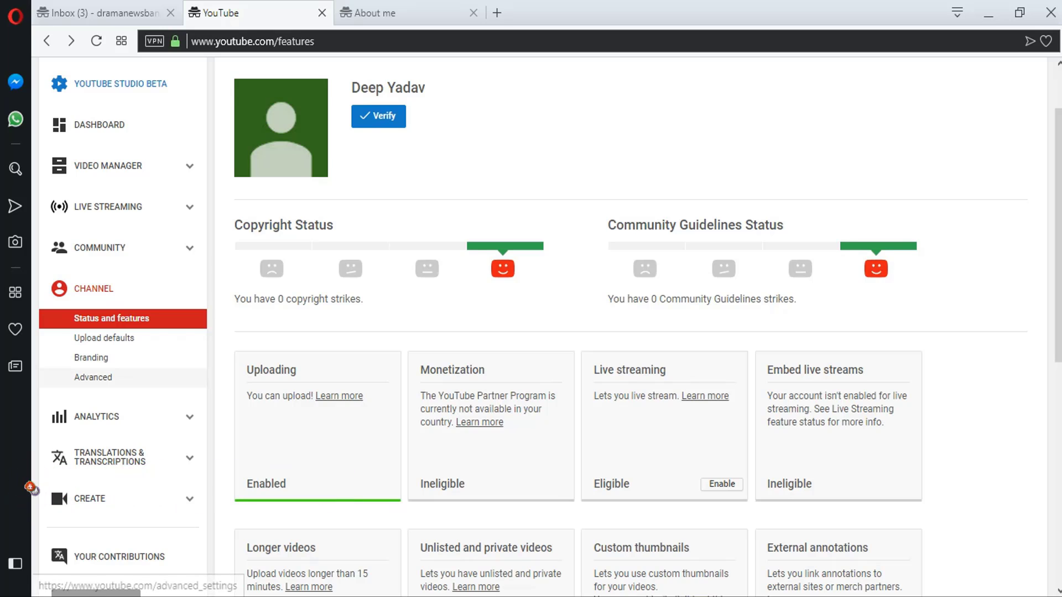
# Set the channel's country to India in the advanced channel settings and save the change.
pyautogui.click(93, 378)
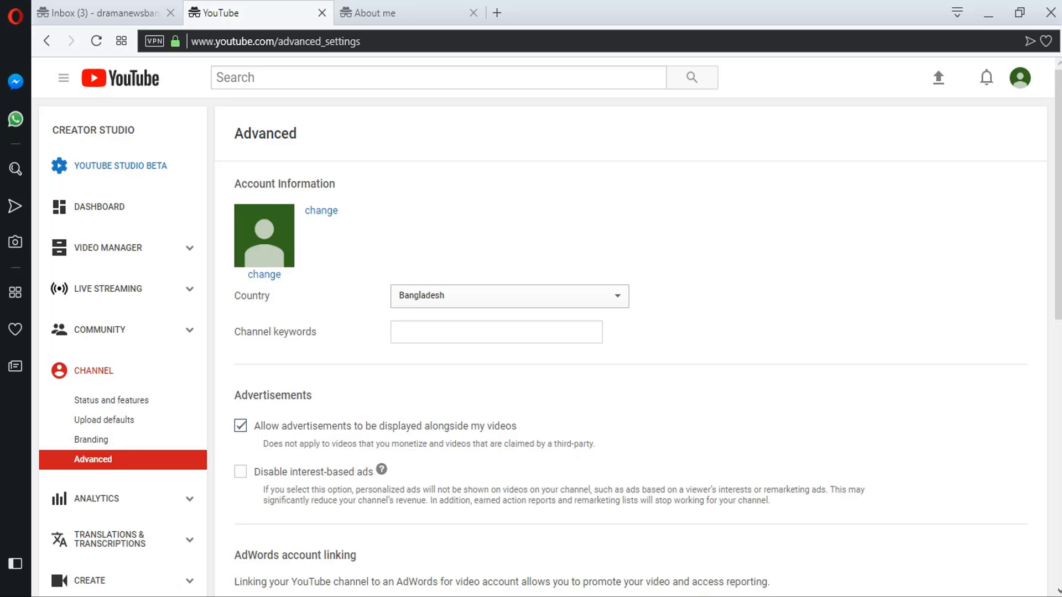
pyautogui.click(509, 296)
pyautogui.scroll(-6, 504, 442)
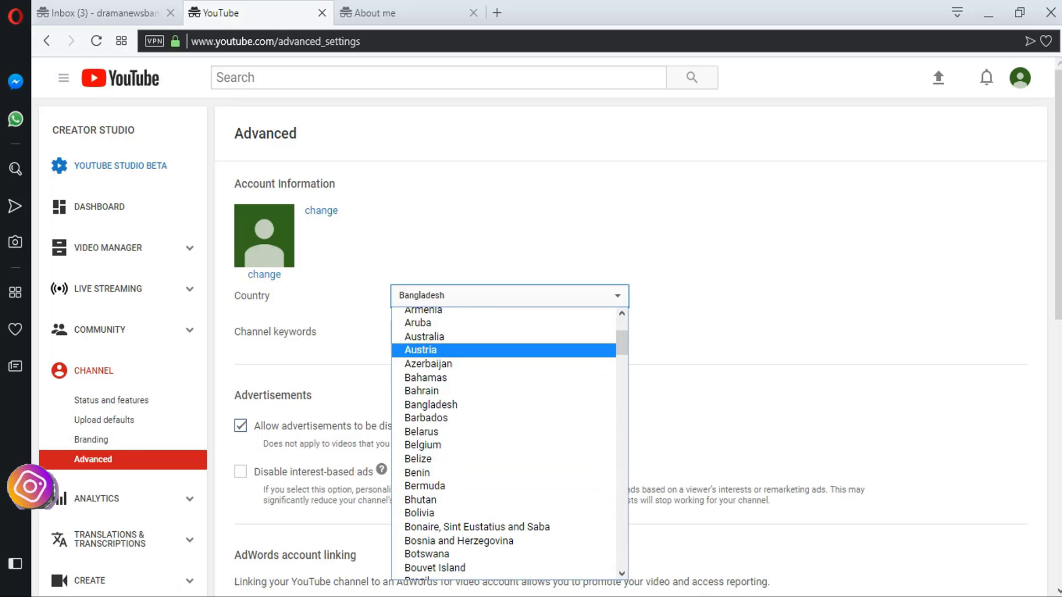
pyautogui.scroll(-15, 503, 485)
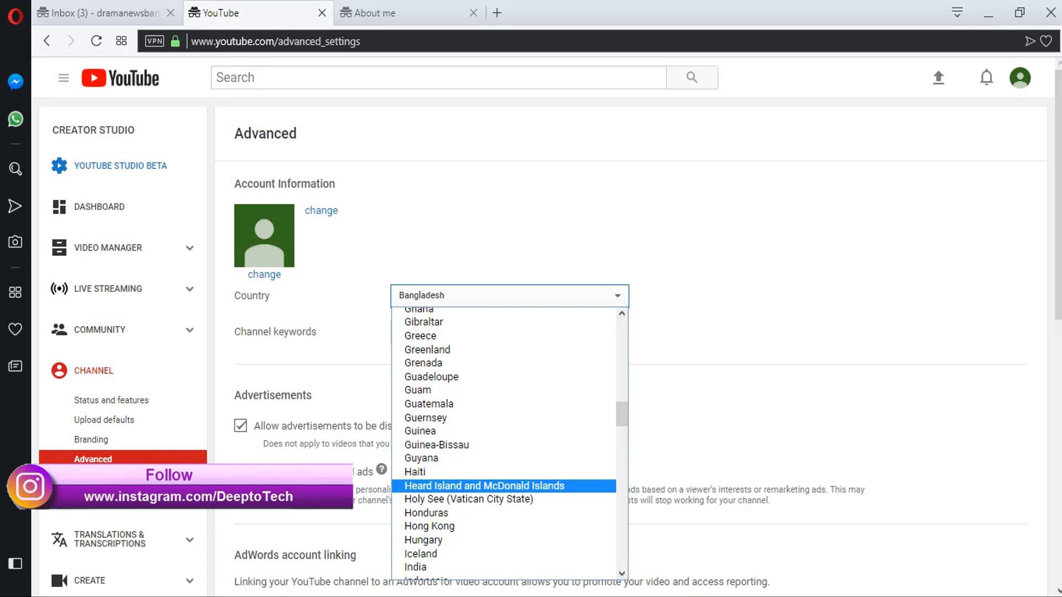
pyautogui.click(503, 403)
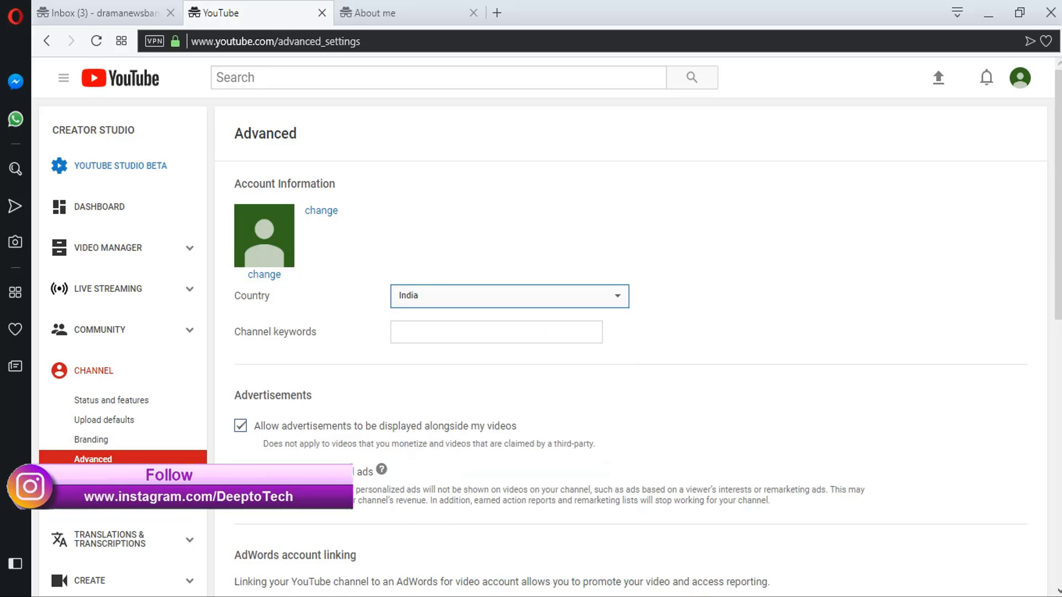
pyautogui.click(496, 332)
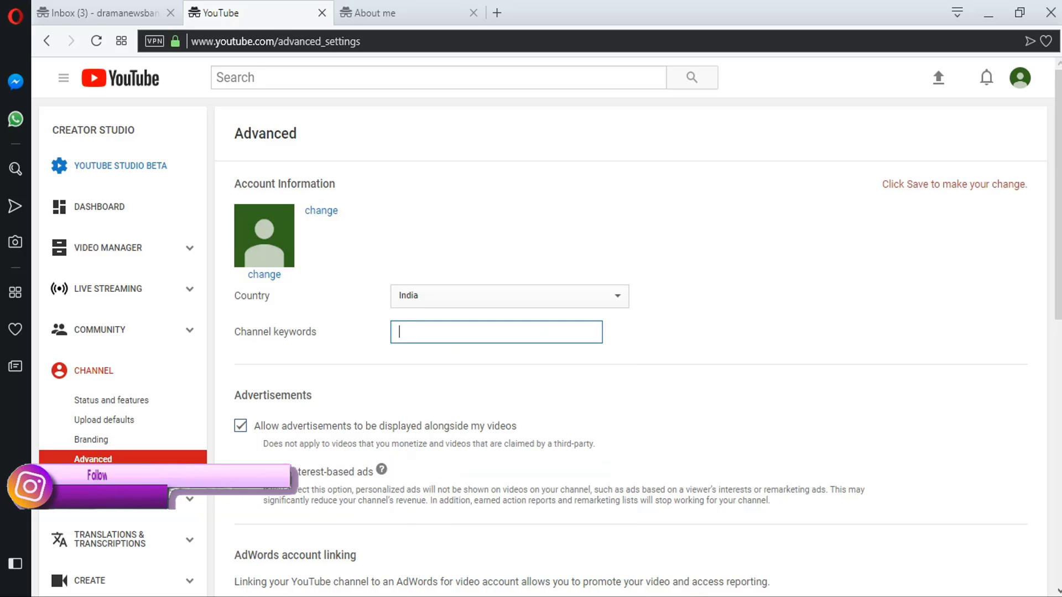
pyautogui.scroll(-8, 496, 331)
pyautogui.scroll(-2, 532, 332)
pyautogui.click(259, 384)
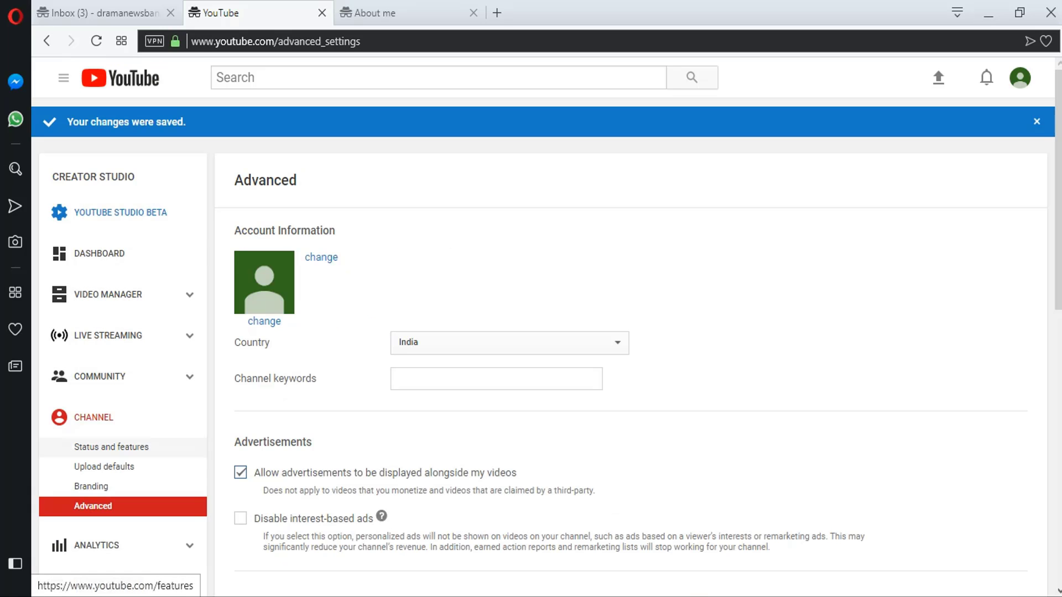
# Reopen the Status and features page and check the Monetization feature's eligibility again.
pyautogui.click(112, 447)
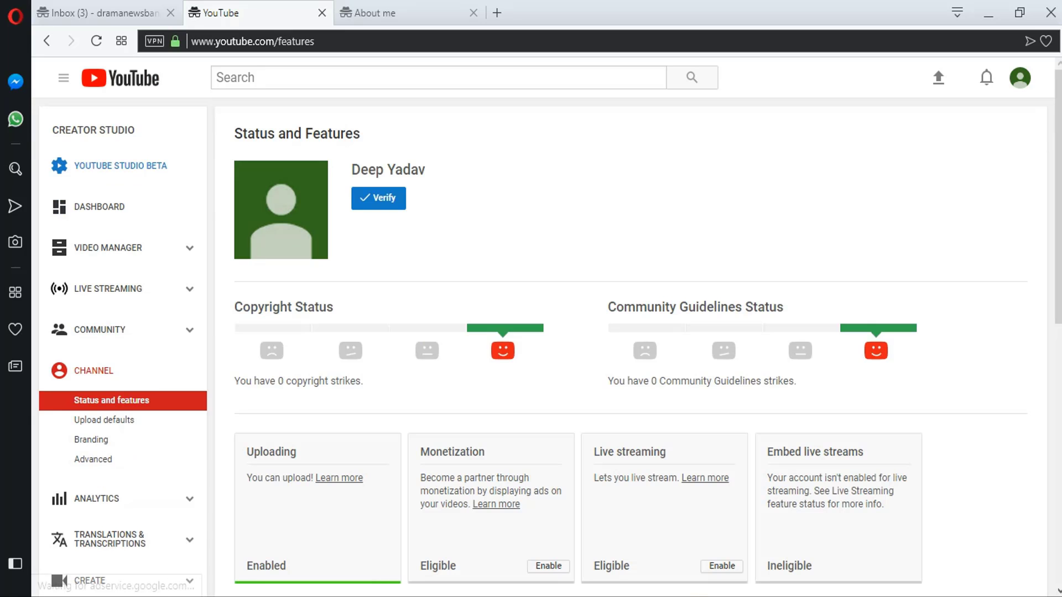
pyautogui.scroll(-4, 531, 332)
pyautogui.moveTo(421, 231); pyautogui.dragTo(509, 232)
pyautogui.click(509, 232)
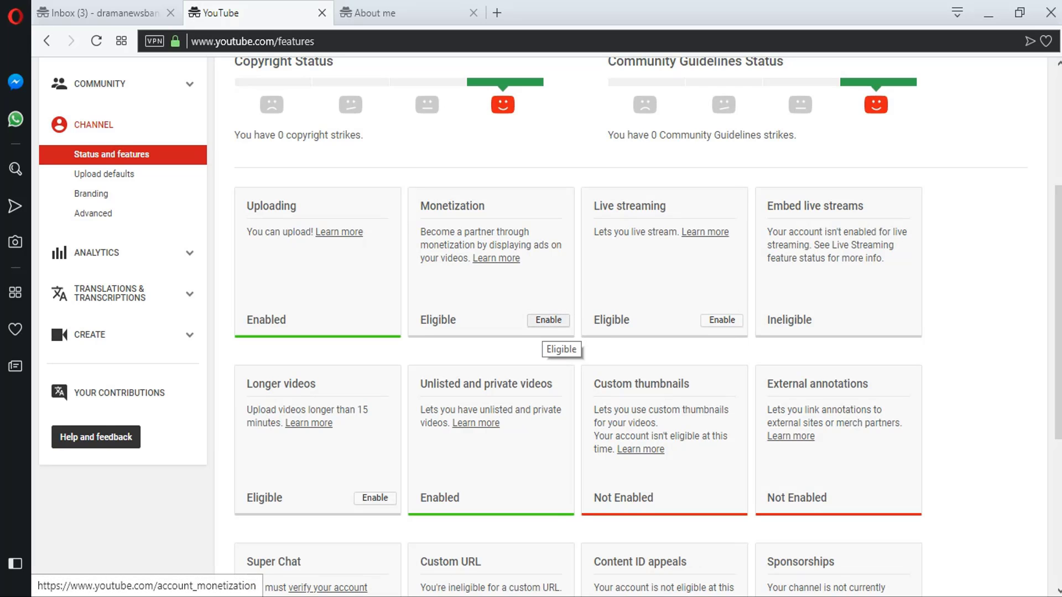
pyautogui.scroll(3, 559, 340)
pyautogui.scroll(-3, 558, 341)
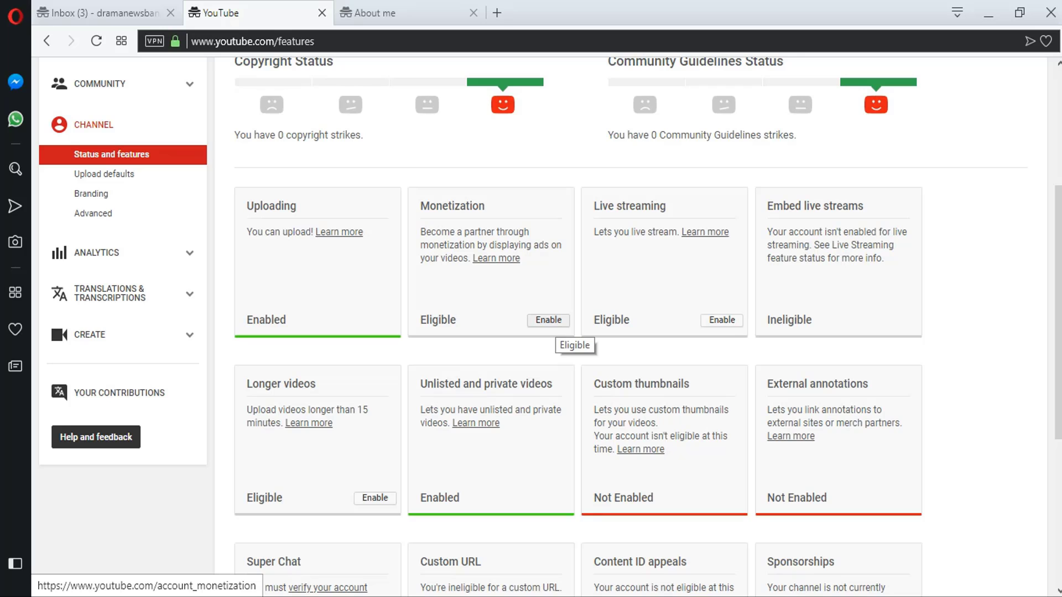
# Choose to enable Monetization and read the account status, review requirements and application steps on its page.
pyautogui.click(551, 321)
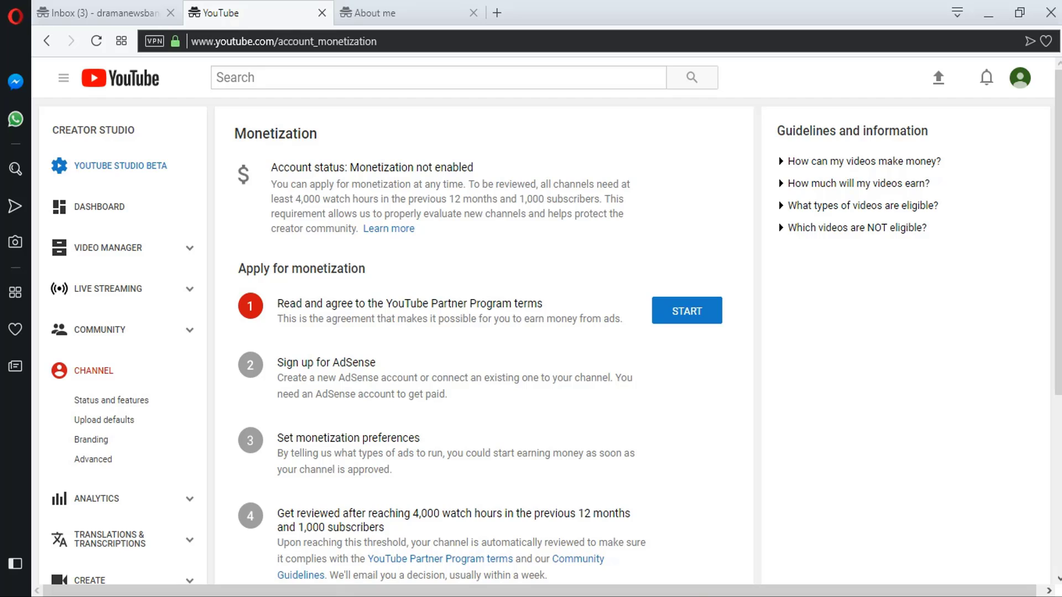
pyautogui.moveTo(519, 198); pyautogui.dragTo(557, 199)
pyautogui.click(487, 221)
pyautogui.moveTo(271, 167); pyautogui.dragTo(415, 228)
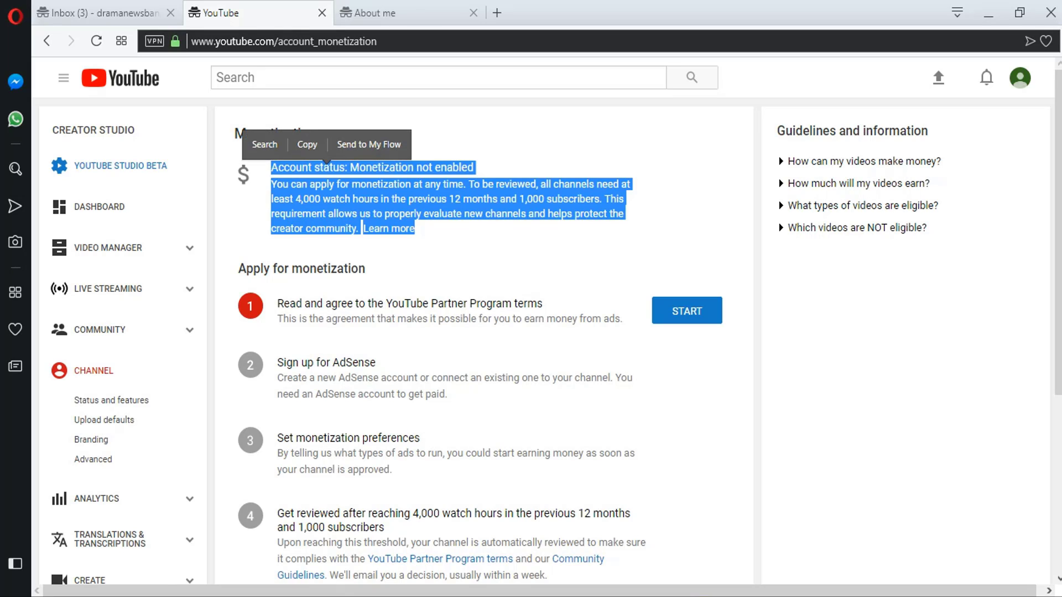
pyautogui.click(420, 228)
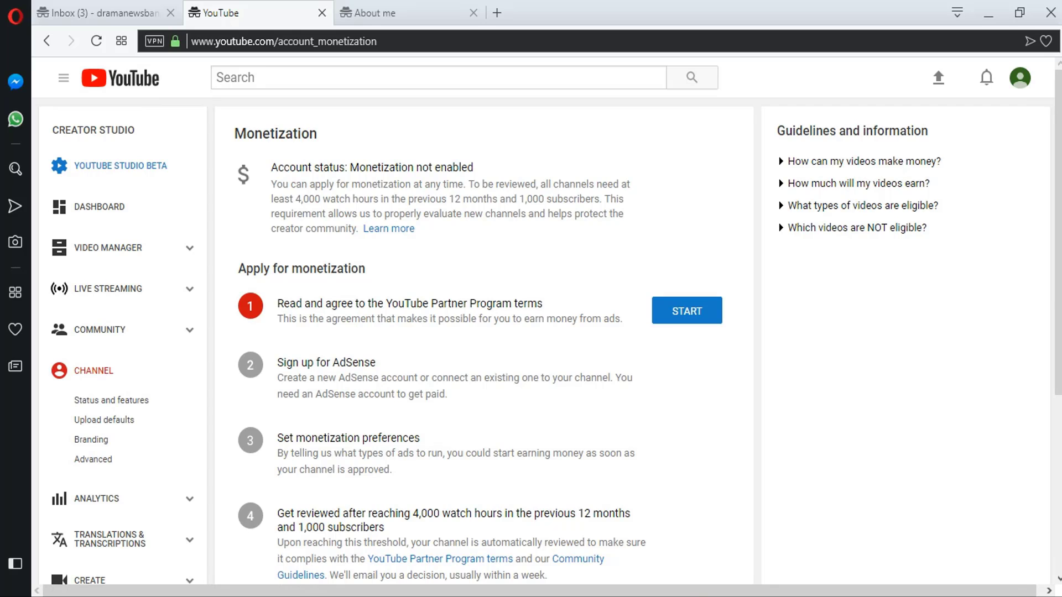
pyautogui.moveTo(271, 167); pyautogui.dragTo(415, 229)
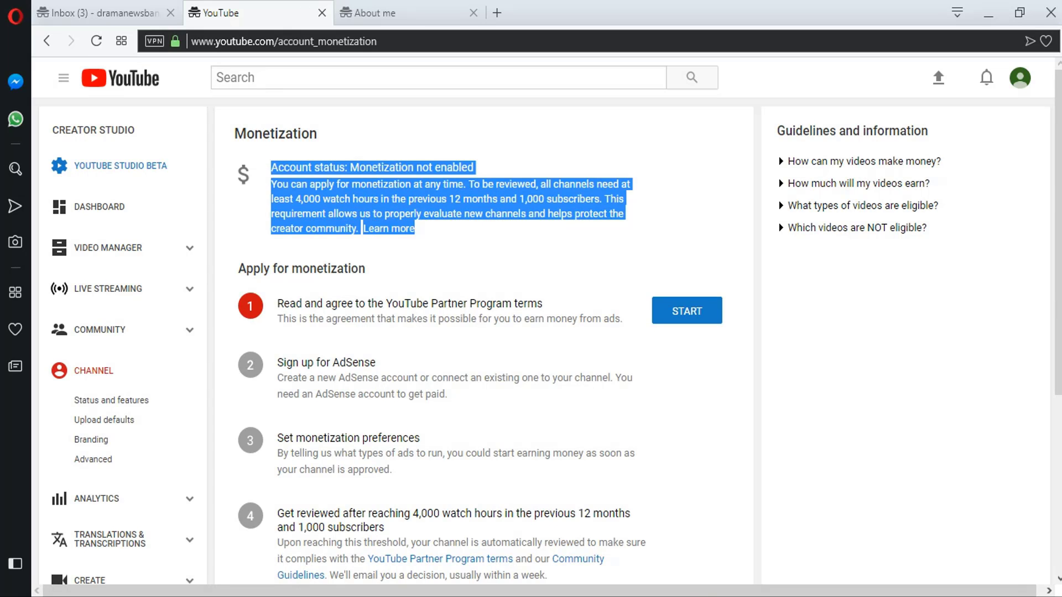
pyautogui.scroll(-2, 531, 321)
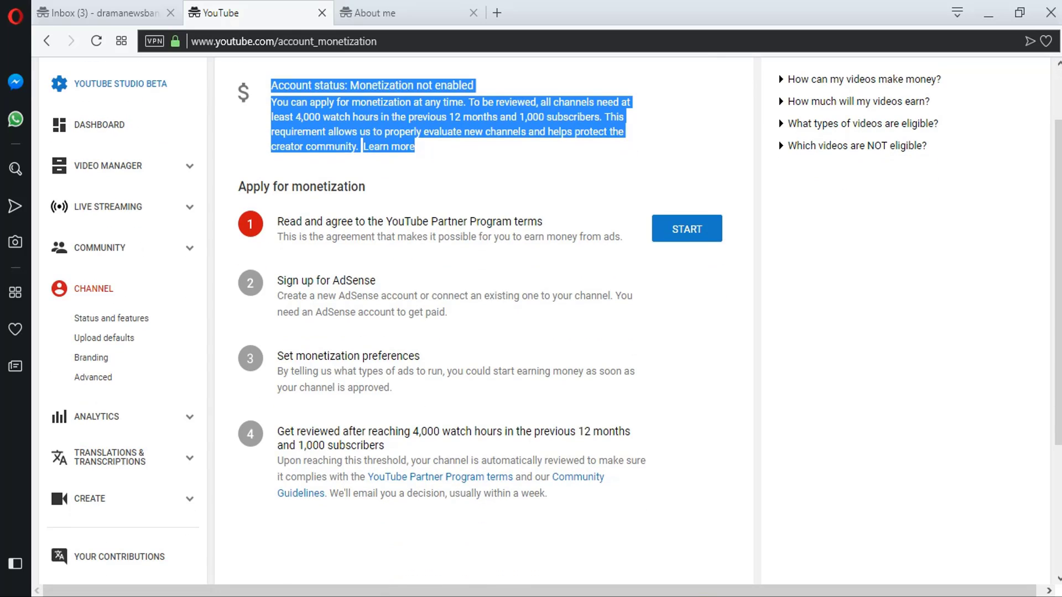
pyautogui.scroll(2, 531, 321)
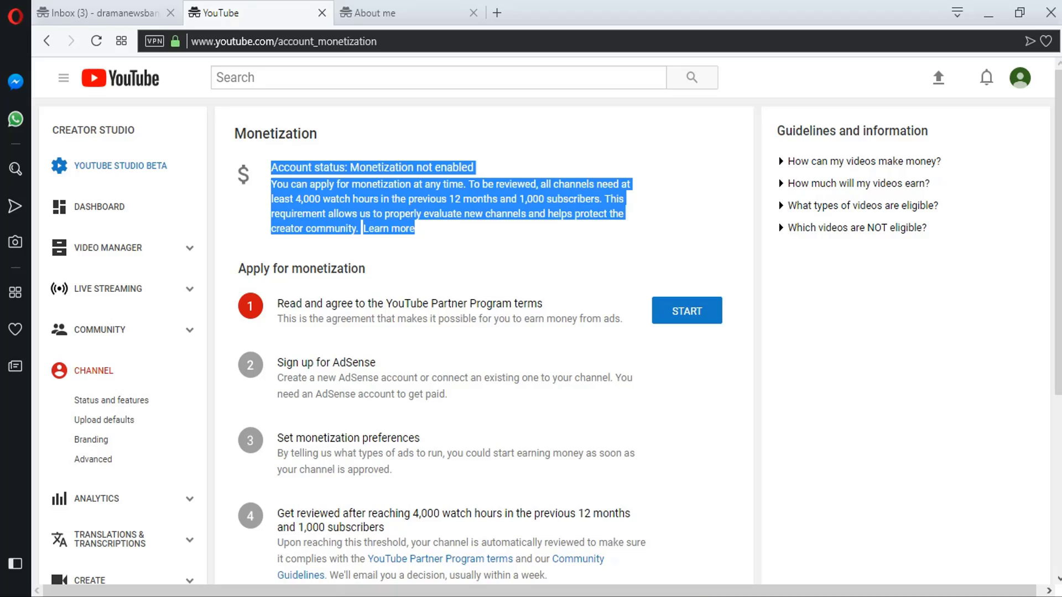
pyautogui.hotkey('alt', 'Tab')
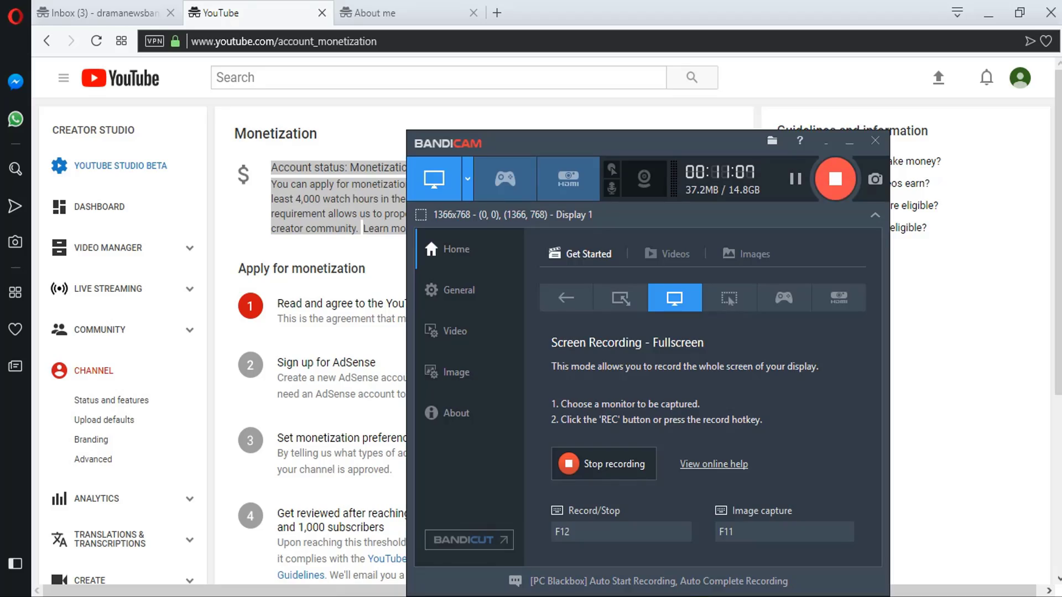